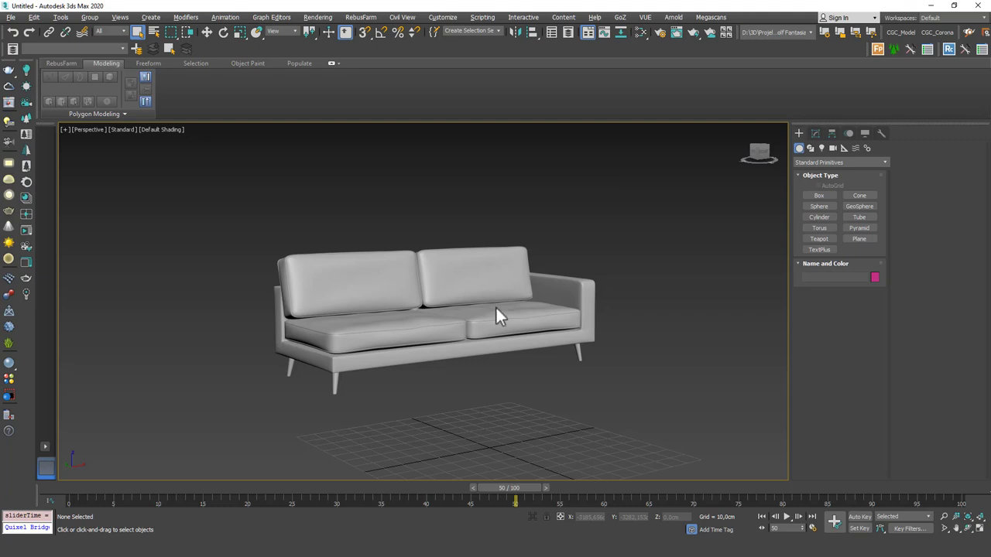
left_click(385, 323)
scroll(475, 296, "up", 1)
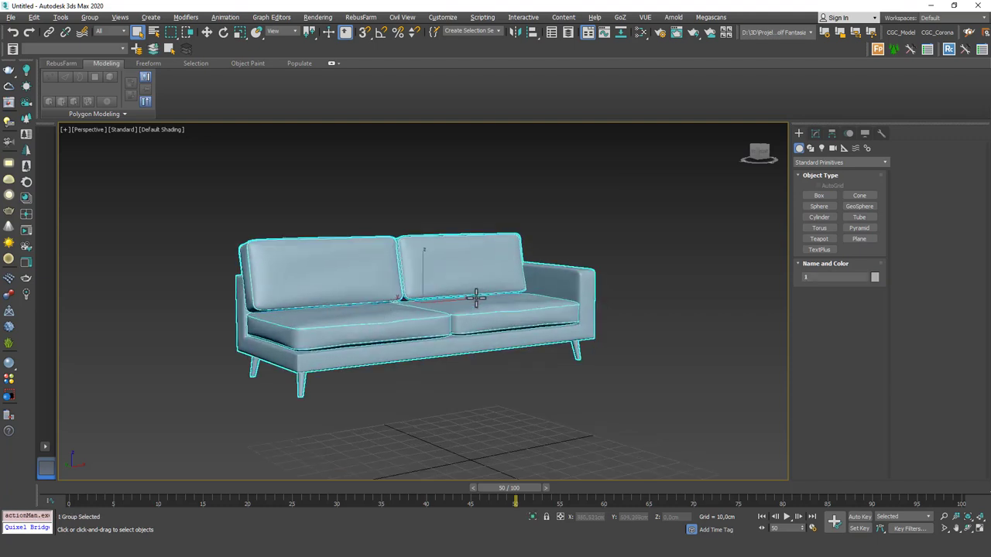
middle_click_drag(475, 297, 439, 293, "alt")
scroll(438, 312, "up", 2)
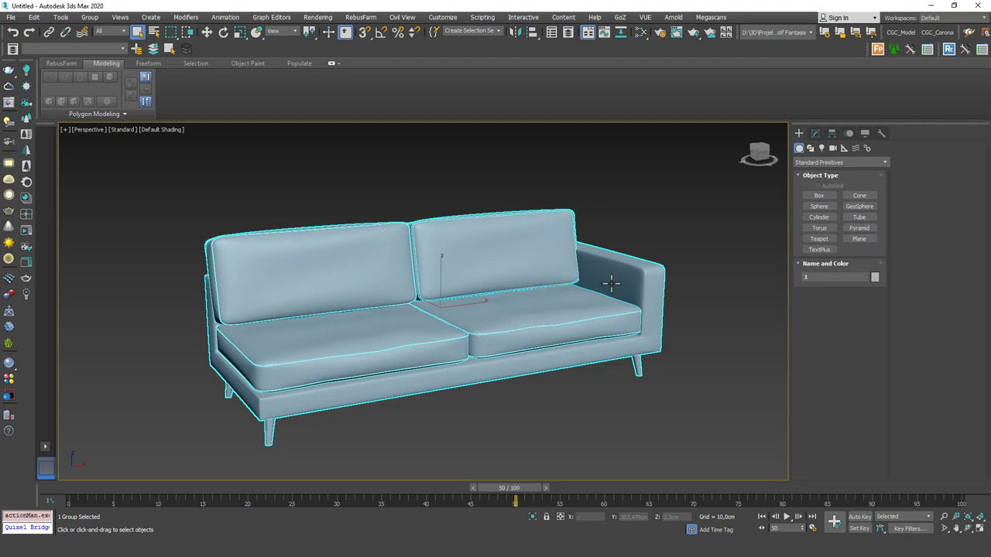
key("ctrl+d")
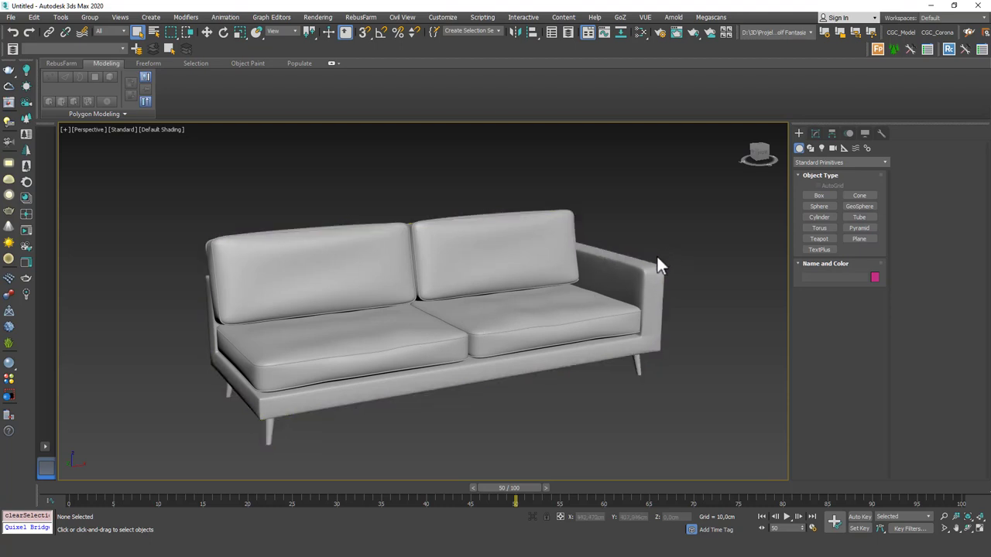
Step: Open the sofa group so that its individual parts can be selected and edited
left_click(557, 297)
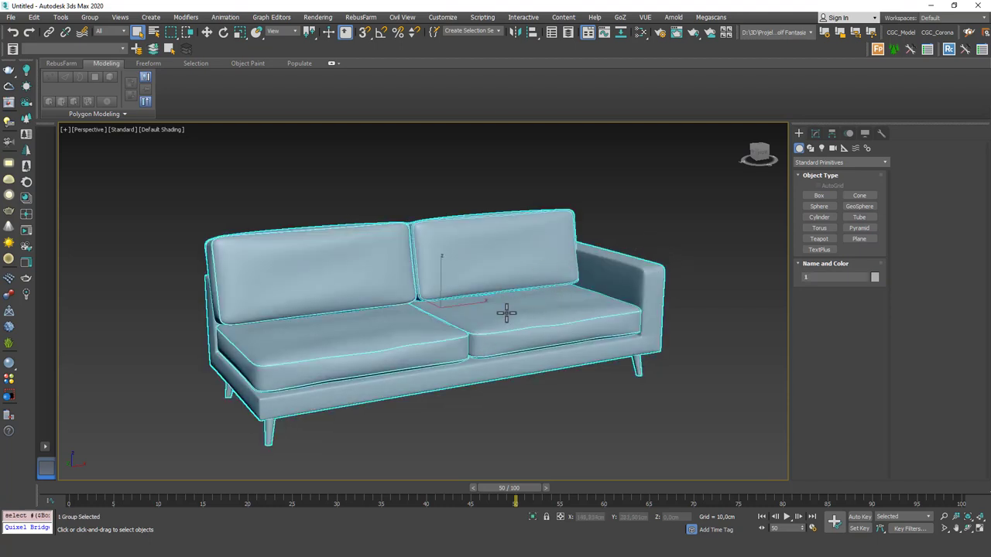
middle_click_drag(518, 308, 439, 328, "alt")
scroll(375, 304, "up", 5)
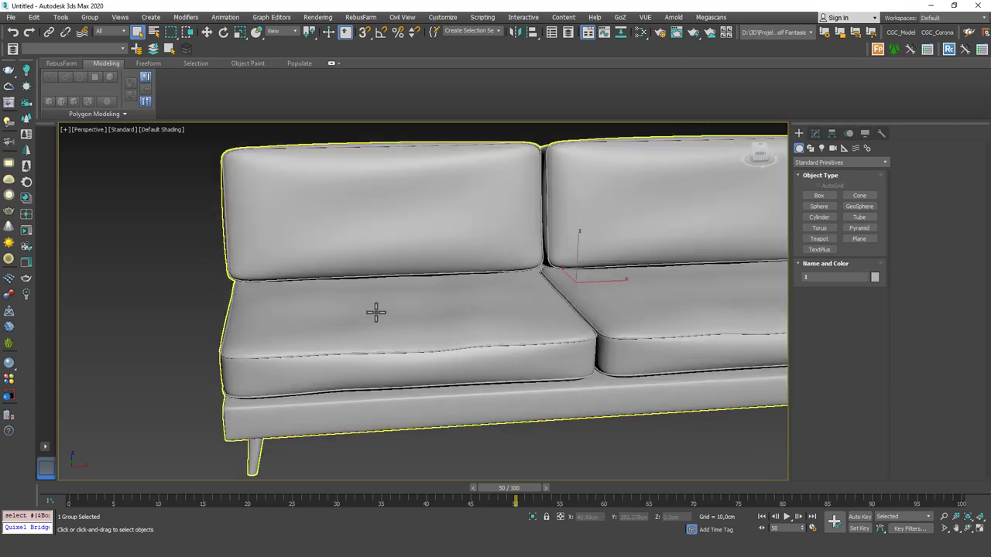
right_click(454, 276)
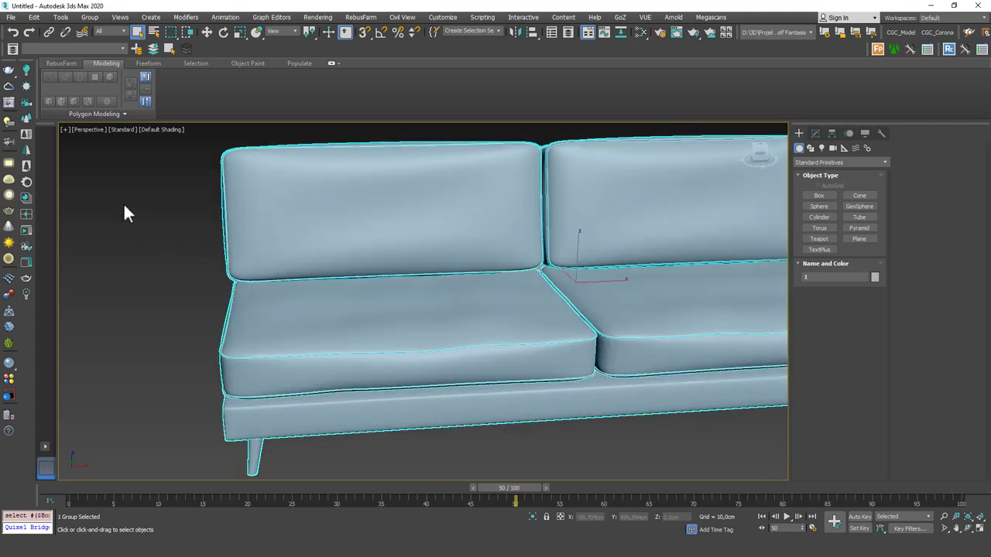
left_click(90, 17)
left_click(106, 80)
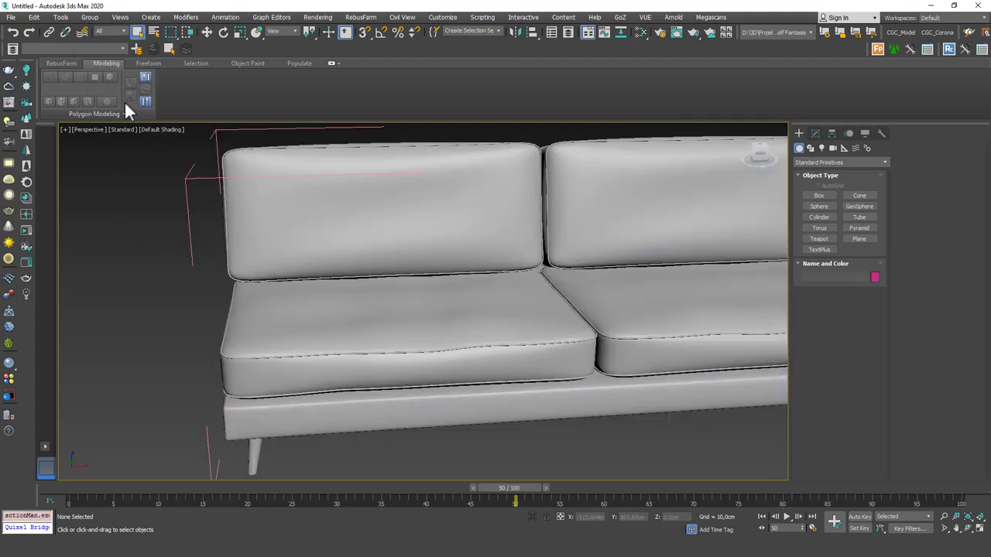
Step: Apply an FFD 4x4x4 modifier to the left seat cushion together with its piping
left_click(442, 344)
left_click(441, 350, "ctrl")
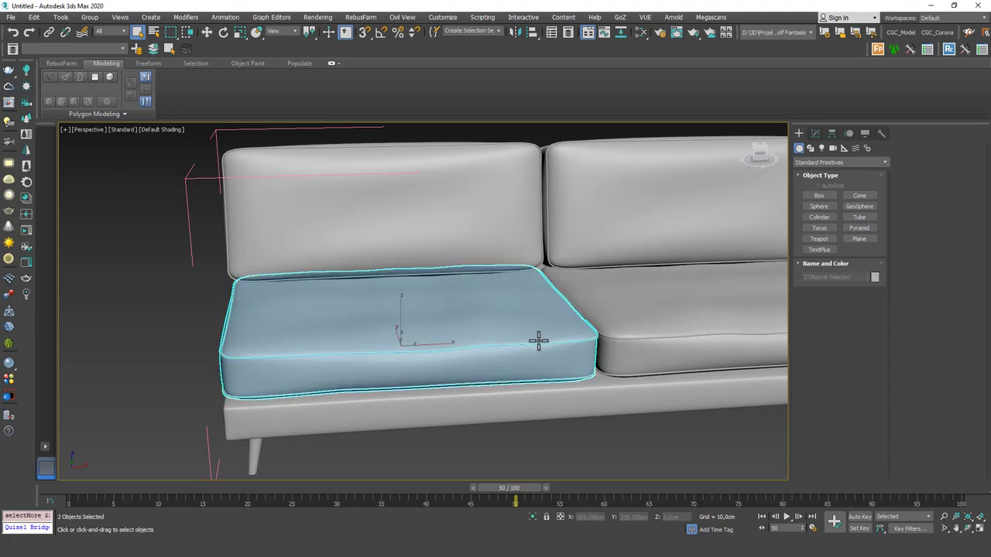
scroll(463, 350, "up", 3)
middle_click_drag(463, 350, 509, 326, "alt")
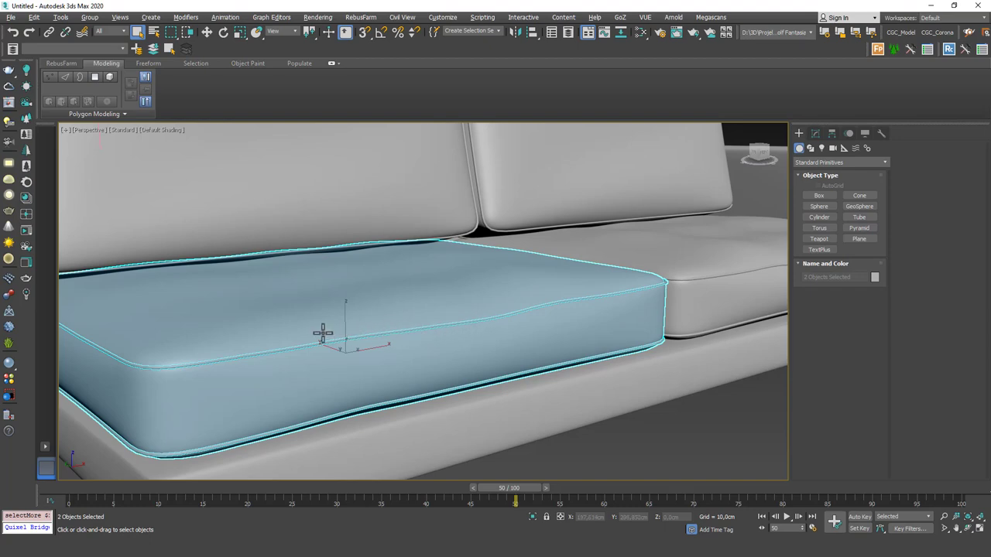
middle_click_drag(556, 294, 526, 310, "alt")
left_click(815, 133)
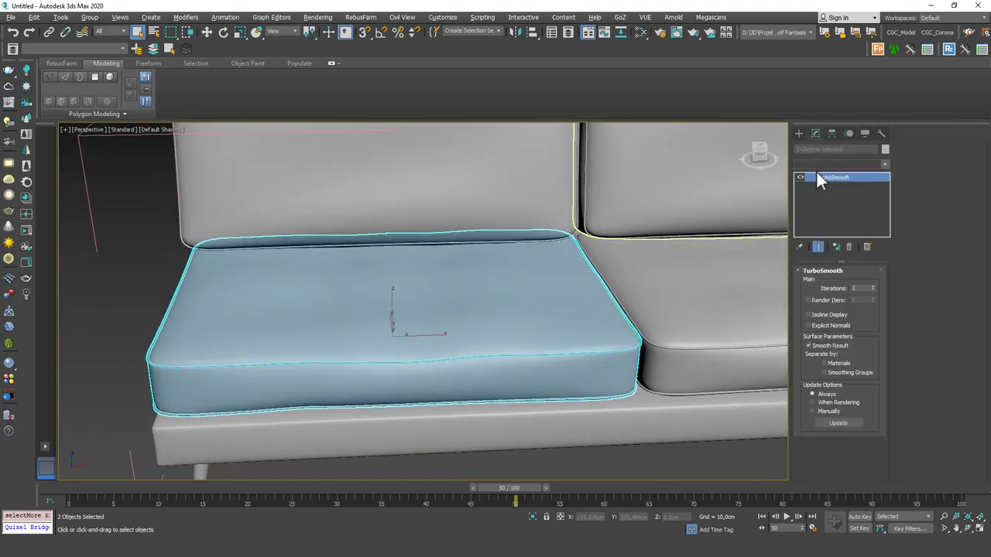
left_click(817, 166)
left_click(818, 164)
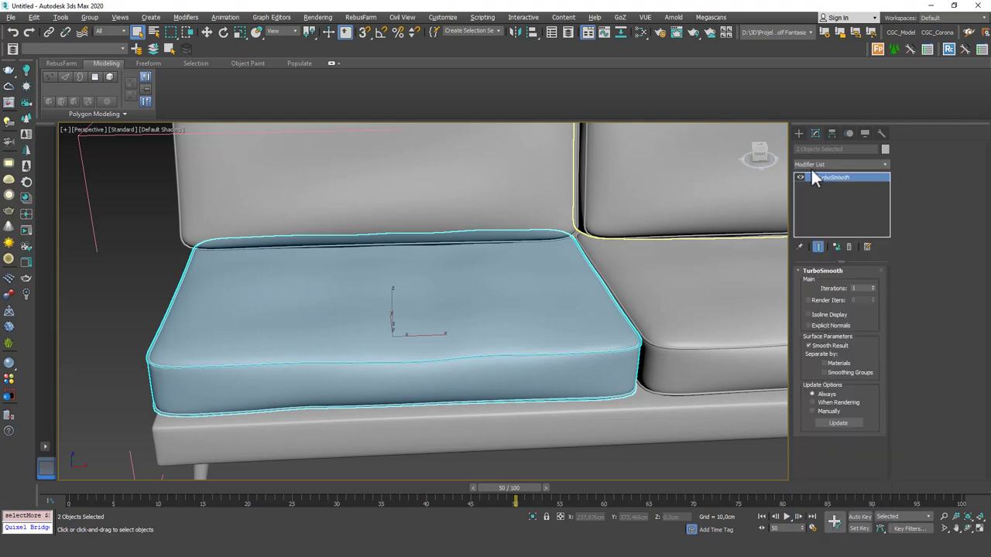
left_click(824, 161)
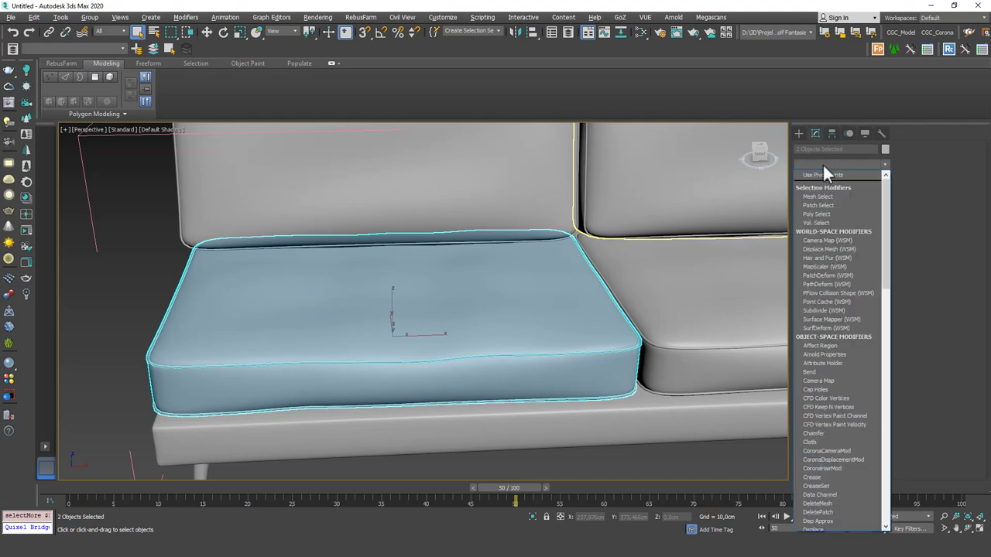
scroll(819, 213, "down", 1)
type("ff")
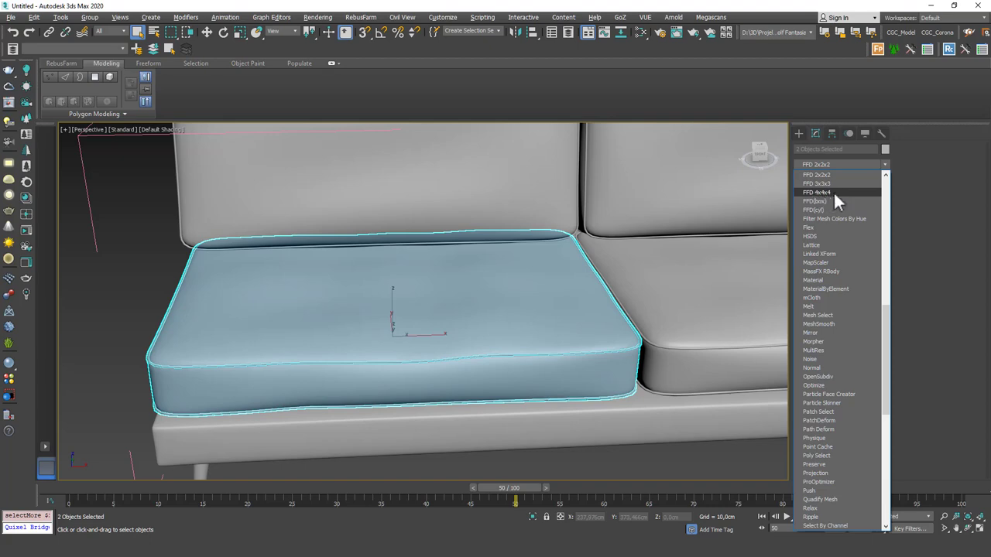
left_click(827, 193)
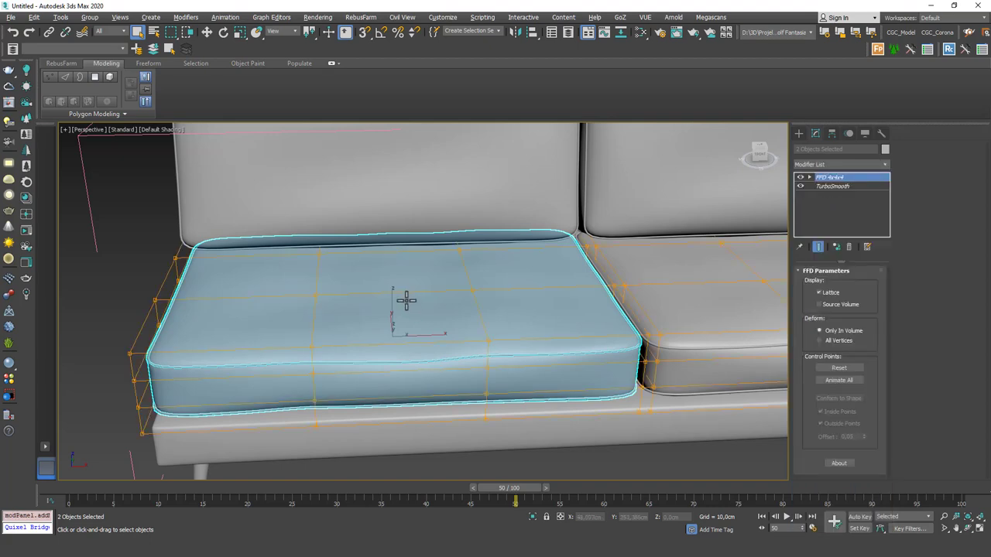
Step: Switch the perspective viewport's shading to Clay to judge the seat cushion's shape
middle_click_drag(410, 300, 357, 292)
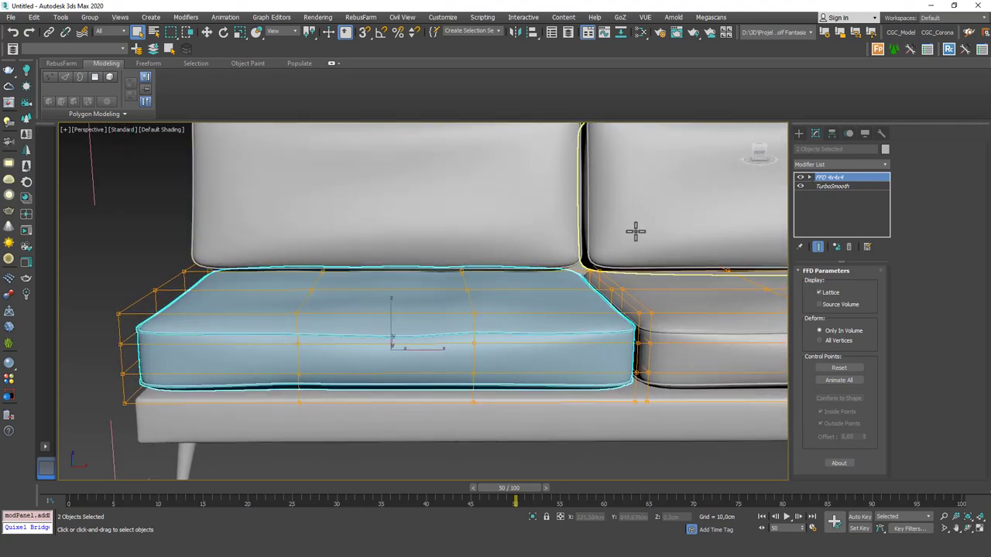
mouse_move(480, 302)
middle_mouse_down("alt")
mouse_move(456, 309)
mouse_move(442, 295)
mouse_move(471, 284)
mouse_move(557, 367)
mouse_move(535, 300)
mouse_move(468, 304)
middle_mouse_up("alt")
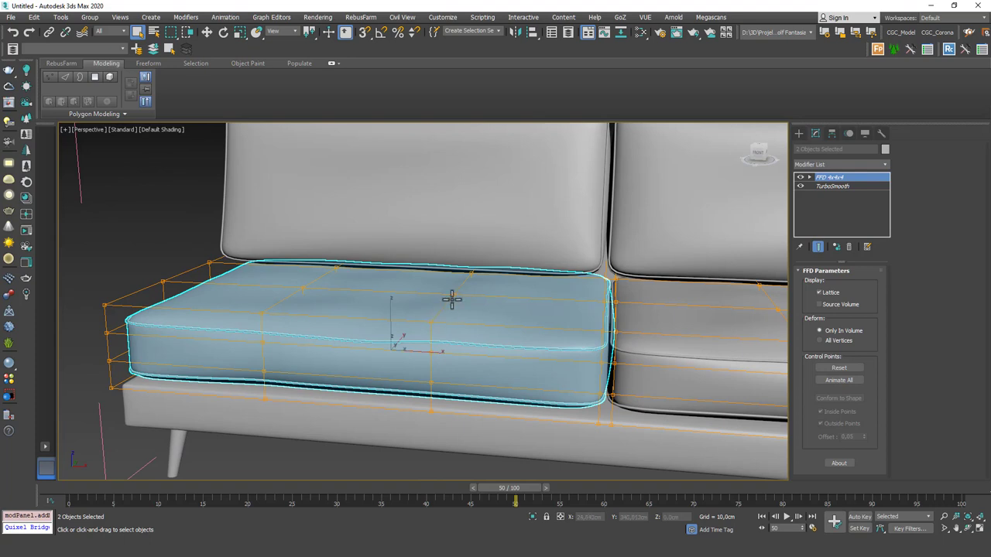
left_click(170, 130)
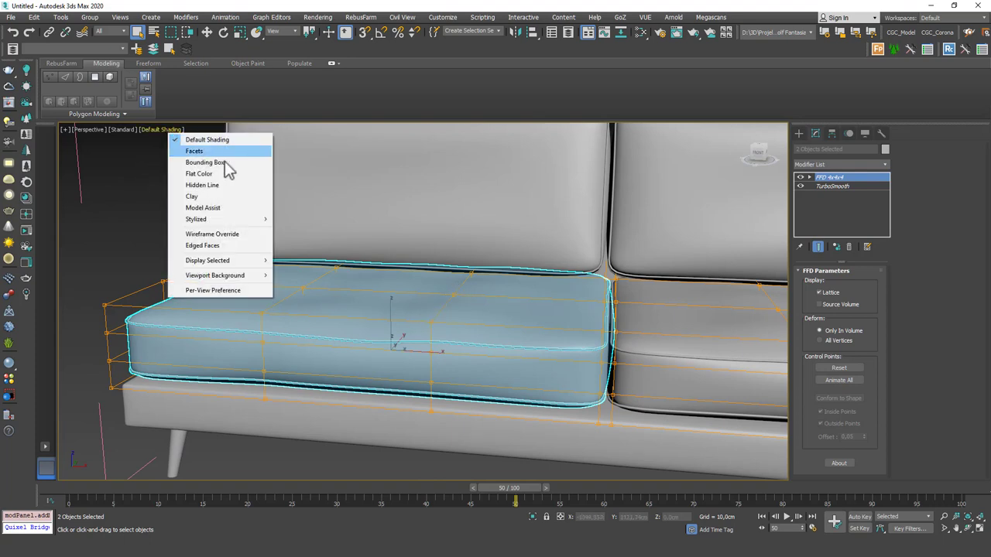
left_click(224, 199)
mouse_move(534, 304)
middle_mouse_down("alt")
mouse_move(420, 310)
mouse_move(460, 305)
mouse_move(420, 309)
mouse_move(406, 304)
mouse_move(410, 294)
mouse_move(380, 332)
mouse_move(402, 302)
mouse_move(397, 288)
mouse_move(423, 292)
middle_mouse_up("alt")
scroll(422, 294, "up", 2)
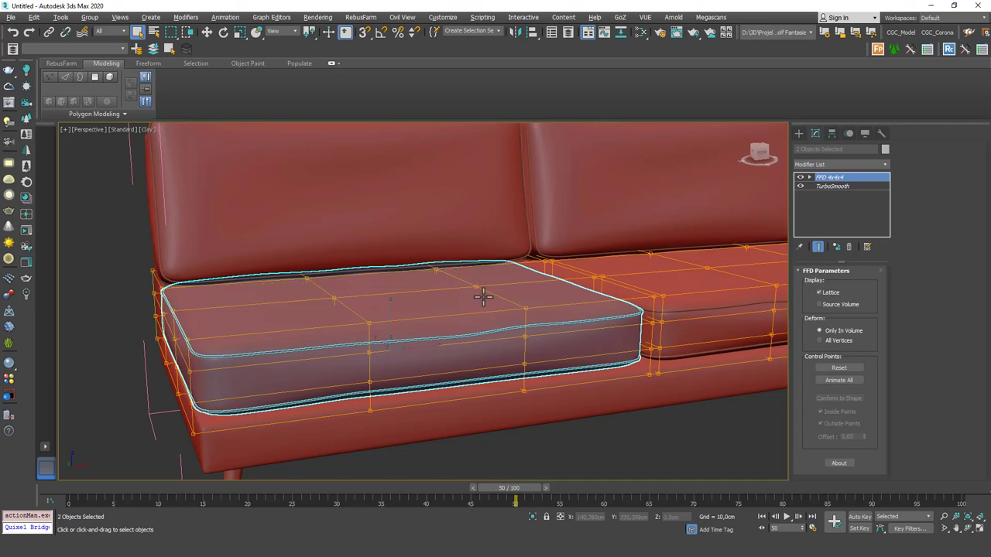
middle_click_drag(393, 294, 456, 287, "alt")
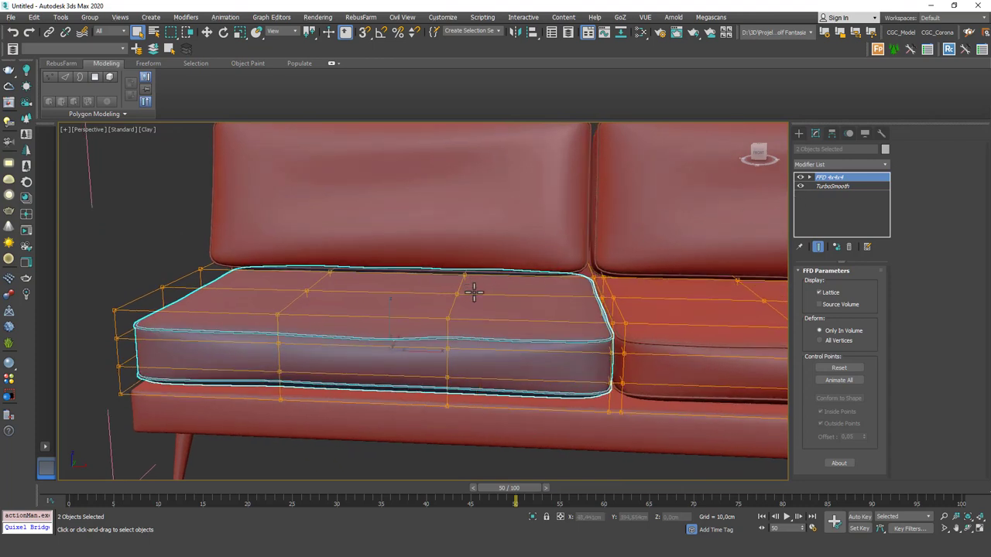
Step: Lower the inner top FFD control points of the left seat cushion to a Z of about 40.5 cm, making its middle sag
left_click(809, 178)
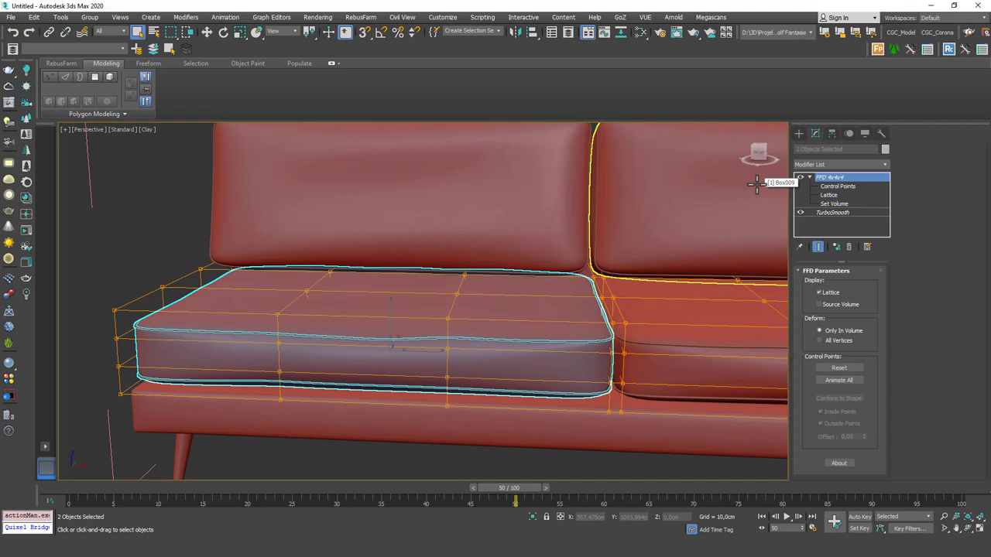
middle_click_drag(499, 292, 493, 292, "alt")
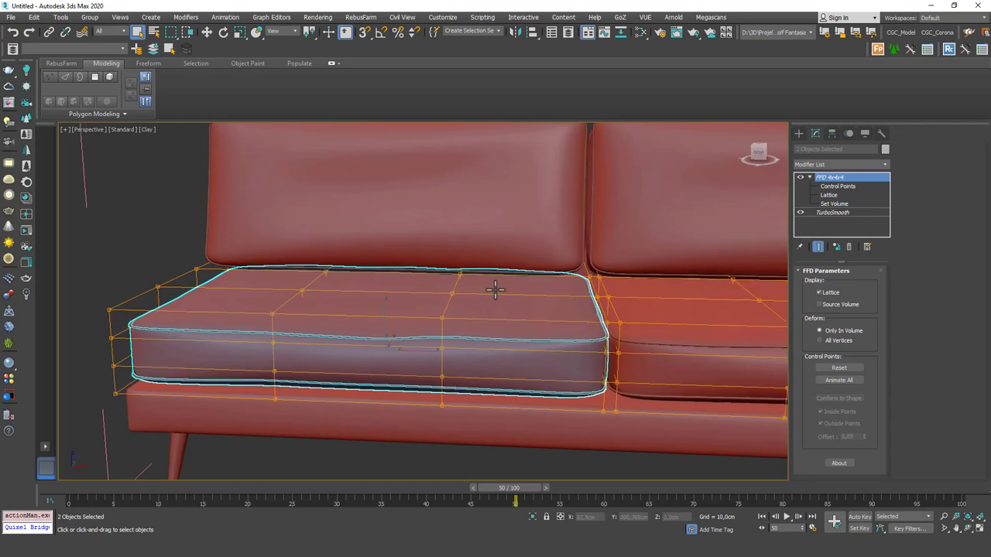
key("1")
middle_click_drag(422, 296, 431, 299, "alt")
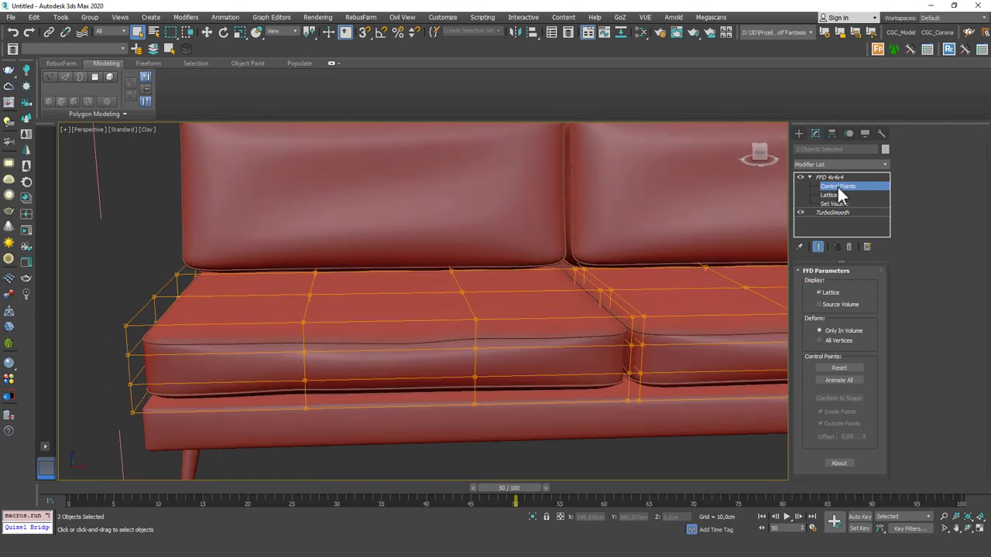
left_click(462, 292)
middle_click_drag(436, 336, 438, 335, "alt")
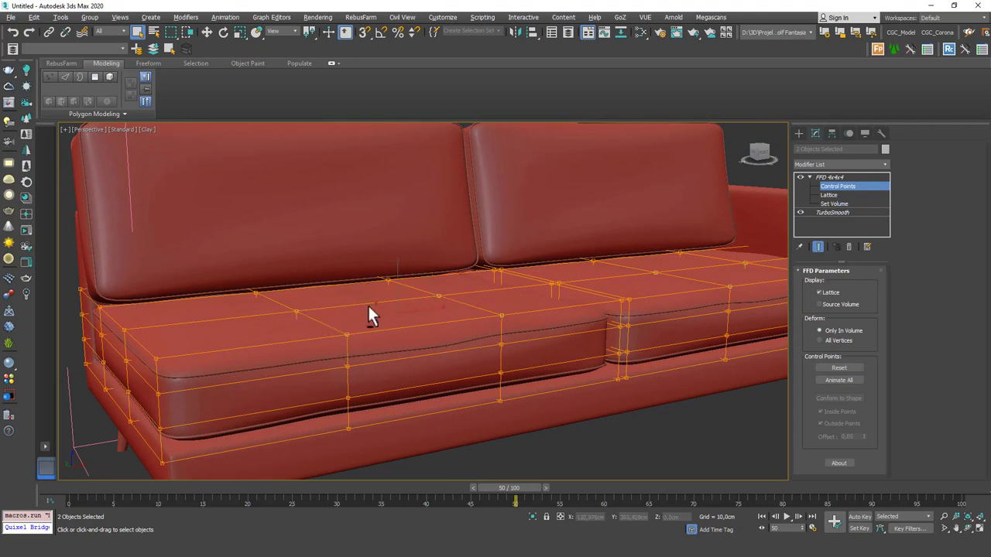
middle_click_drag(376, 314, 398, 276, "alt")
key("w")
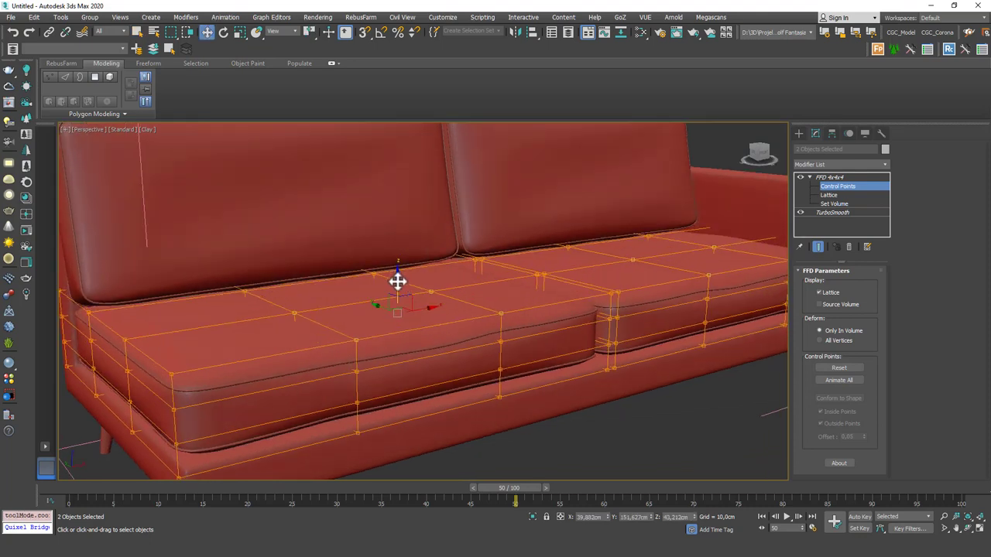
mouse_move(398, 279)
left_mouse_down()
mouse_move(395, 293)
mouse_move(387, 199)
mouse_move(403, 319)
mouse_move(392, 279)
mouse_move(395, 296)
left_mouse_up()
middle_click_drag(395, 296, 431, 307, "alt")
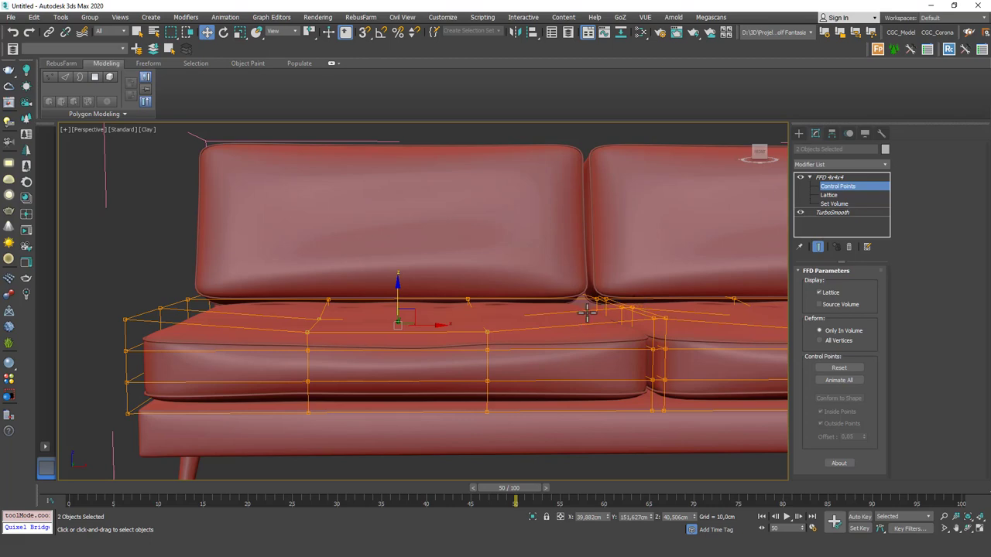
Step: Raise the rear control points on top of the seat cushion to a Z of about 47.2 cm and end the lattice editing
middle_click_drag(591, 311, 583, 289, "alt")
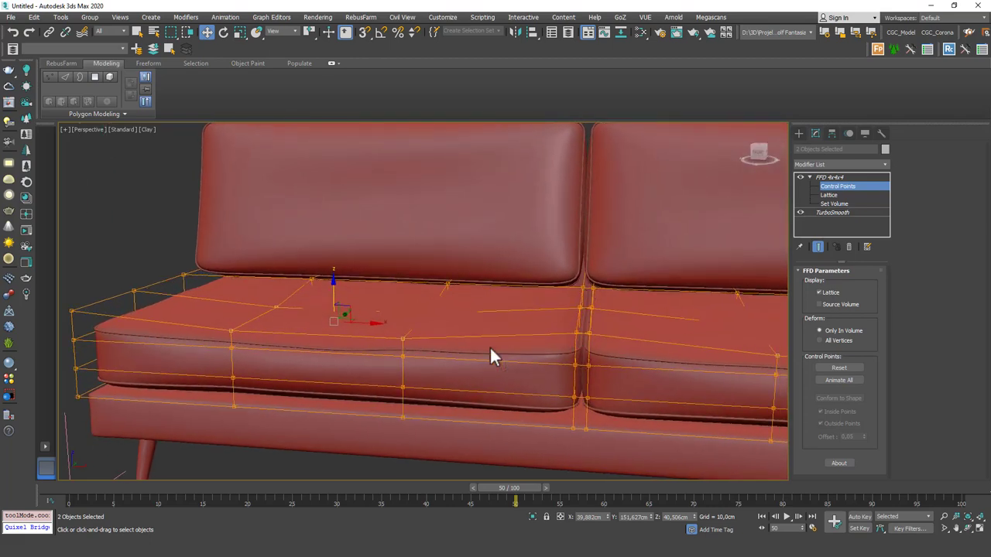
middle_click_drag(445, 368, 294, 334, "alt")
left_click(282, 332)
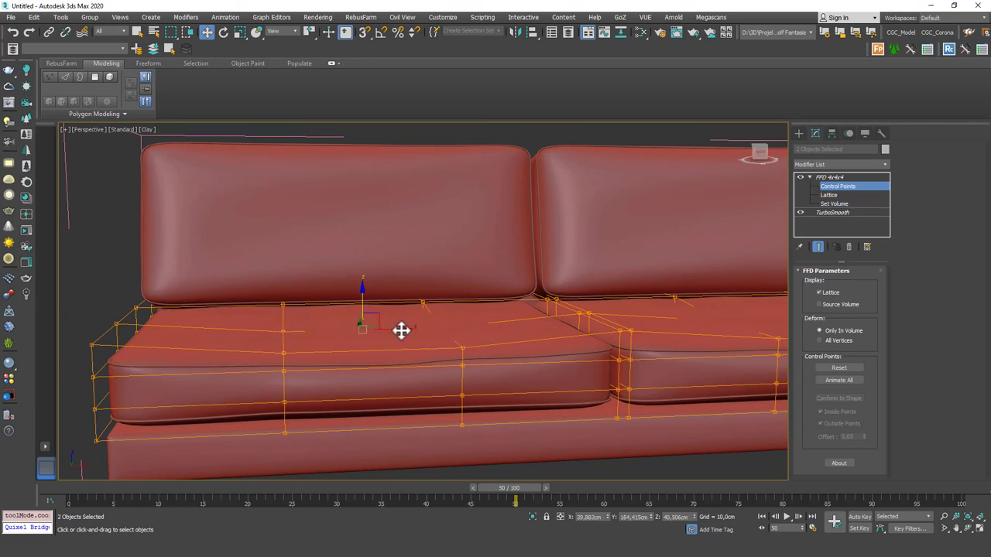
middle_click_drag(382, 330, 383, 308, "alt")
left_click_drag(383, 286, 383, 268)
left_click(242, 315)
left_click(295, 307)
left_click_drag(295, 275, 295, 263)
middle_click_drag(295, 263, 391, 332, "alt")
scroll(394, 348, "down", 1)
scroll(393, 341, "down", 1)
scroll(385, 337, "up", 1)
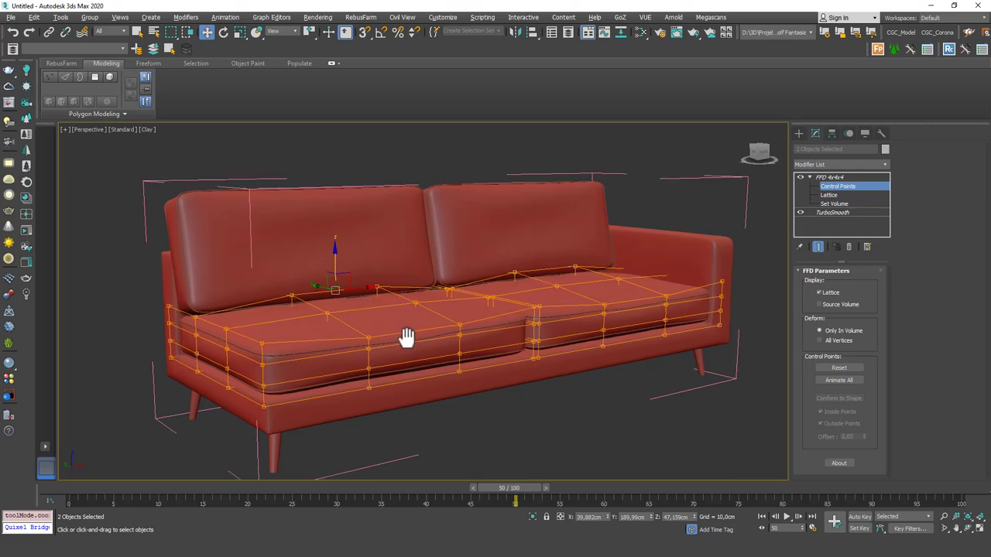
left_click(453, 436)
Step: Apply an FFD 4x4x4 modifier to the left back cushion together with its piping
scroll(458, 391, "down", 5)
middle_click_drag(458, 382, 540, 349, "alt")
scroll(539, 349, "up", 5)
middle_click_drag(503, 314, 391, 316, "alt")
middle_click_drag(227, 318, 341, 266, "alt")
scroll(345, 293, "up", 4)
left_click(314, 259)
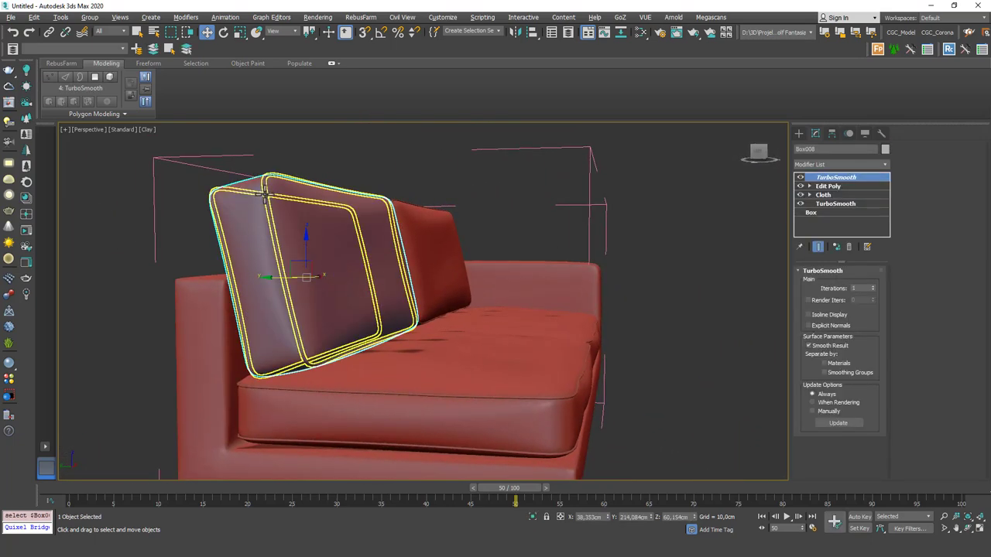
left_click(292, 222, "ctrl")
left_click(834, 164)
key("f")
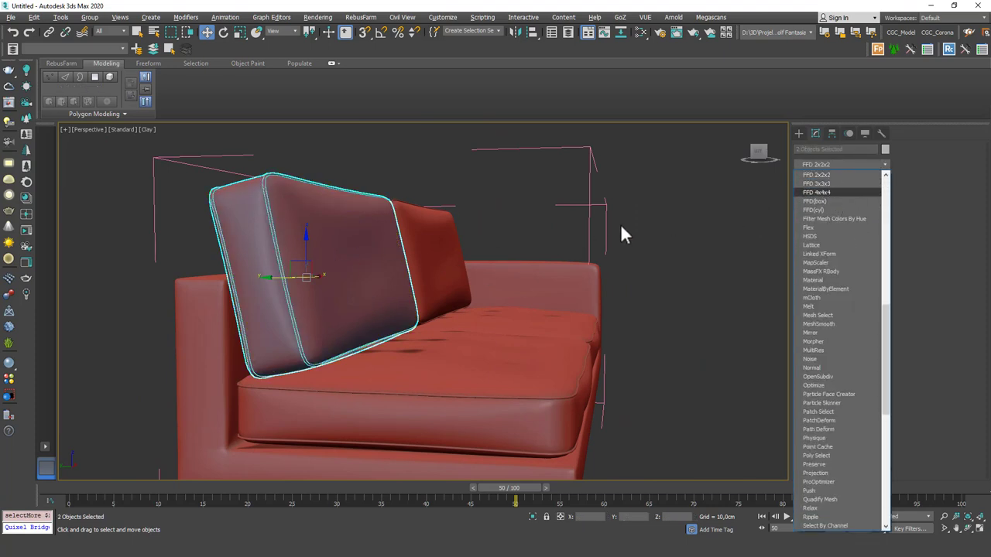
left_click(832, 191)
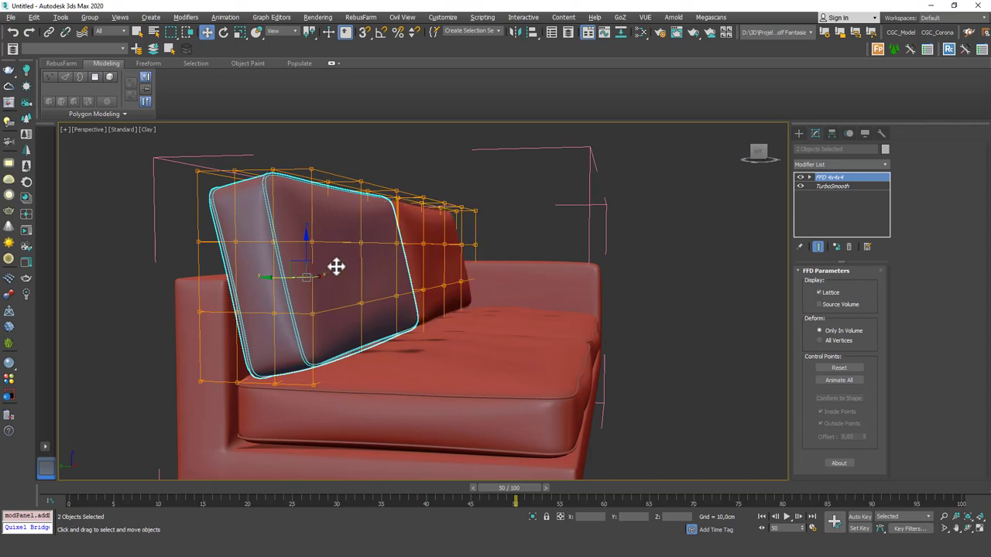
middle_click_drag(339, 265, 331, 287, "alt")
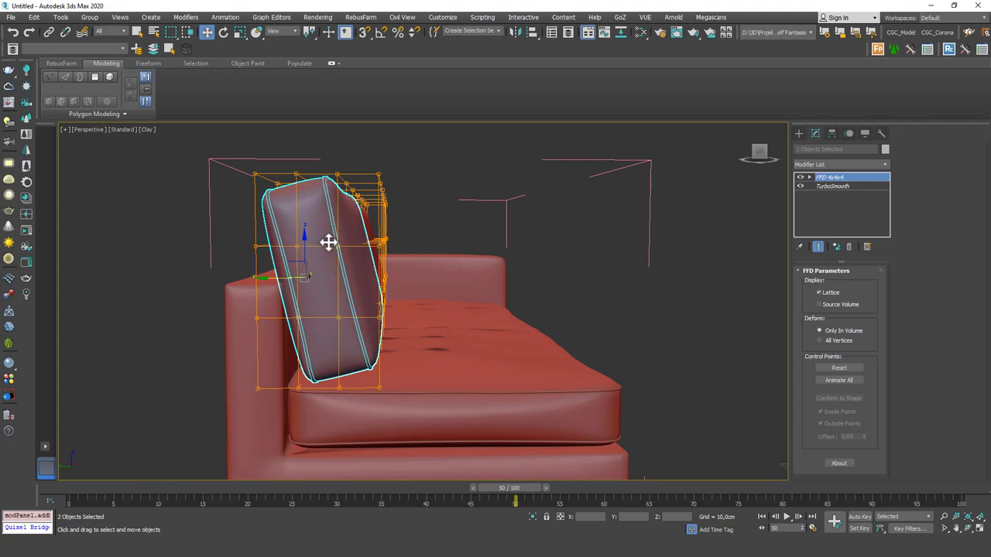
middle_click_drag(405, 297, 419, 291)
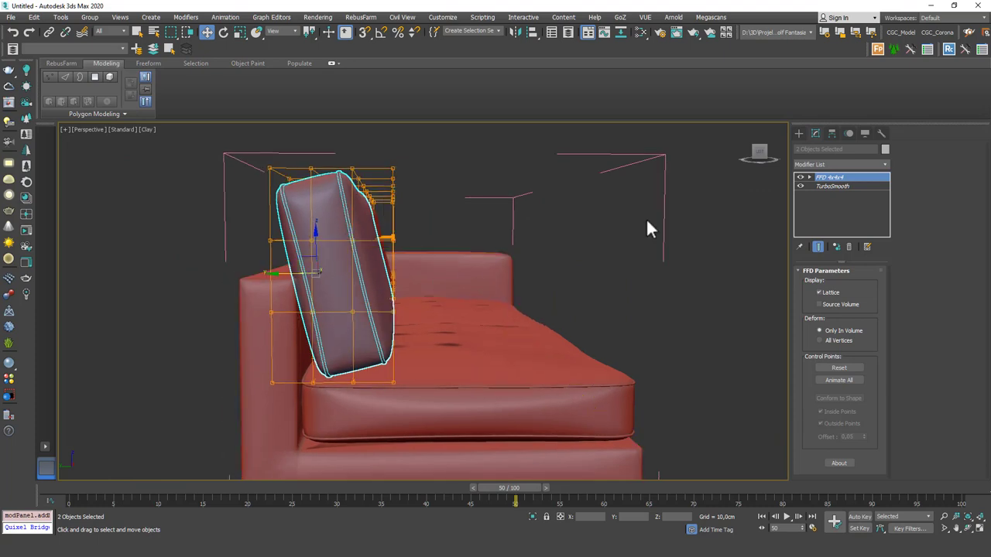
middle_click_drag(394, 244, 395, 240, "alt")
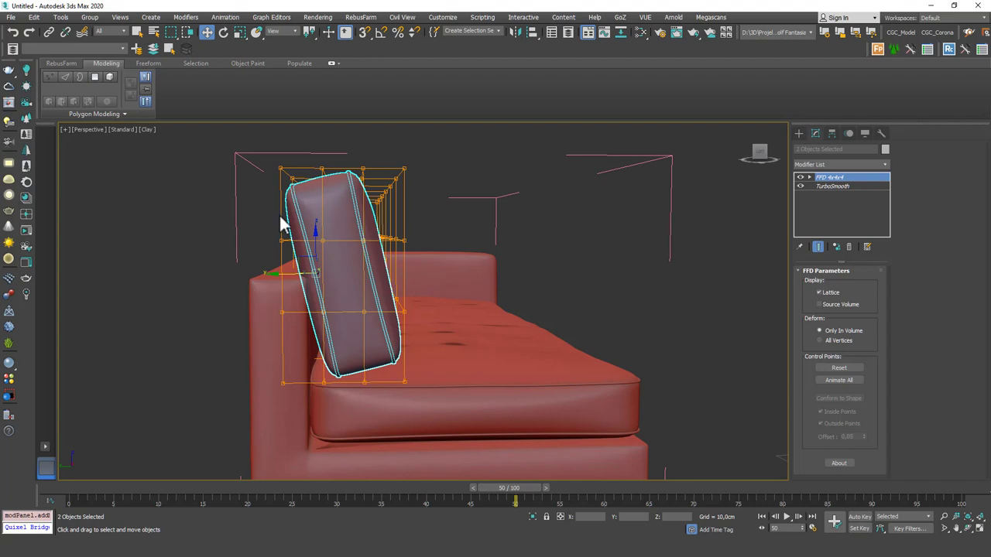
middle_click_drag(338, 277, 334, 236, "alt")
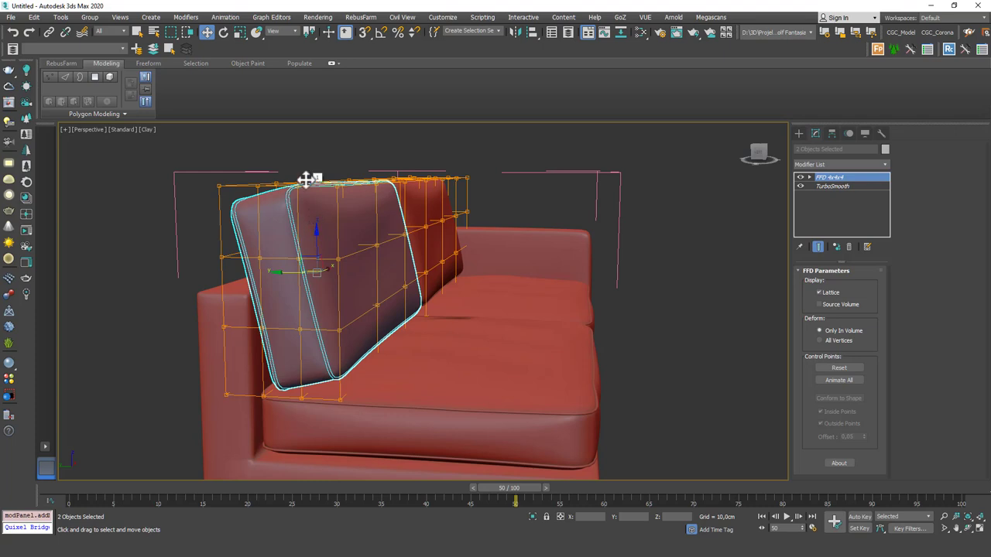
Step: Enter Set Volume mode of the left back cushion's FFD 4x4x4 and select all the lattice's control points
left_click(809, 178)
left_click(831, 204)
middle_click_drag(356, 305, 442, 230, "alt")
key("3")
key("3")
key("e")
scroll(442, 230, "down", 4)
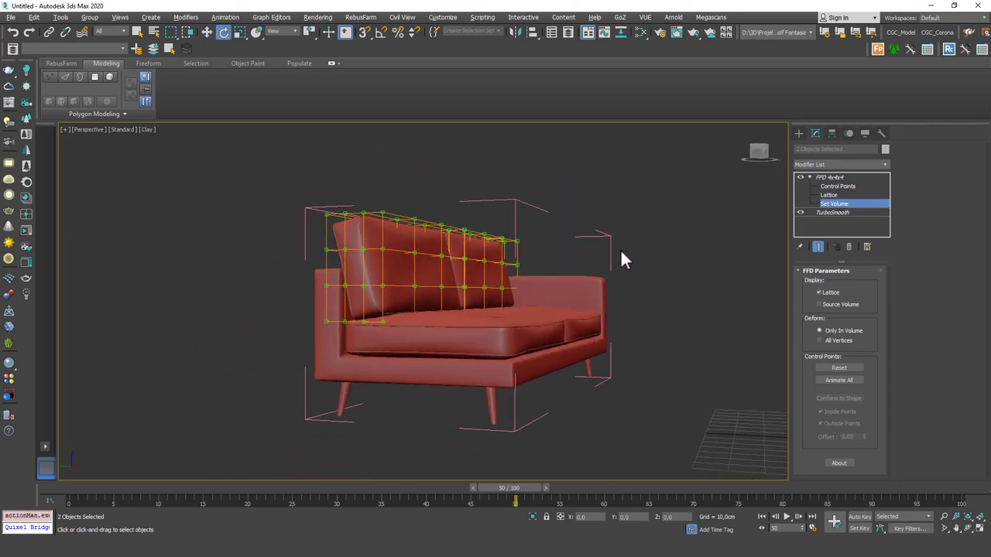
middle_click_drag(557, 255, 526, 279, "alt")
scroll(526, 279, "down", 4)
right_click(489, 239, "alt")
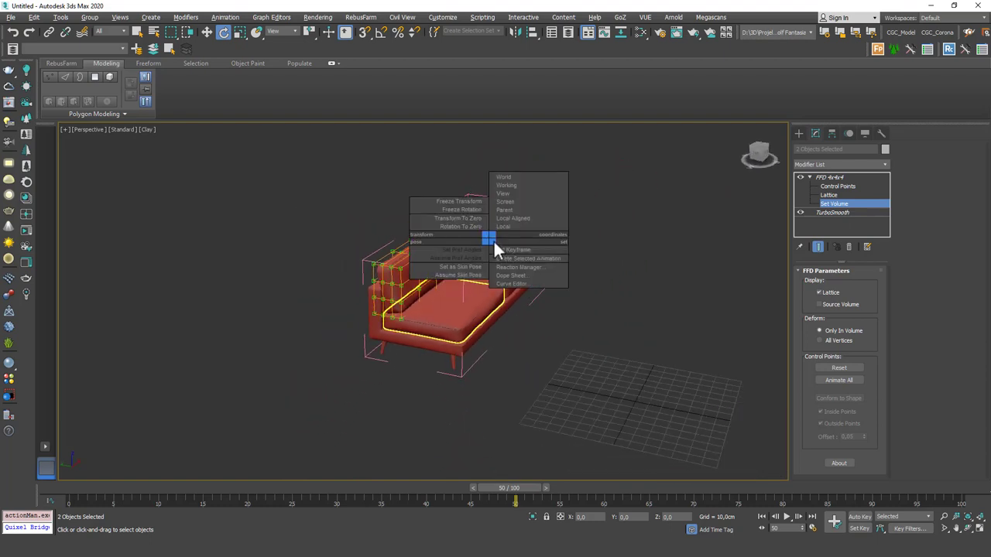
middle_click_drag(431, 324, 353, 254, "alt")
left_click_drag(517, 369, 527, 377)
Step: Rotate the whole FFD lattice to match the back cushion's tilt and move it to enclose the cushion
middle_click_drag(389, 283, 458, 258, "alt")
scroll(405, 266, "up", 6)
scroll(419, 236, "down", 3)
left_click_drag(459, 242, 454, 227)
middle_click_drag(454, 228, 438, 270, "alt")
key("w")
left_click_drag(416, 263, 415, 262)
middle_click_drag(418, 261, 449, 229, "alt")
Step: Select all the FFD volume points along the lattice's front face, from the top row to the bottom row
scroll(381, 260, "down", 4)
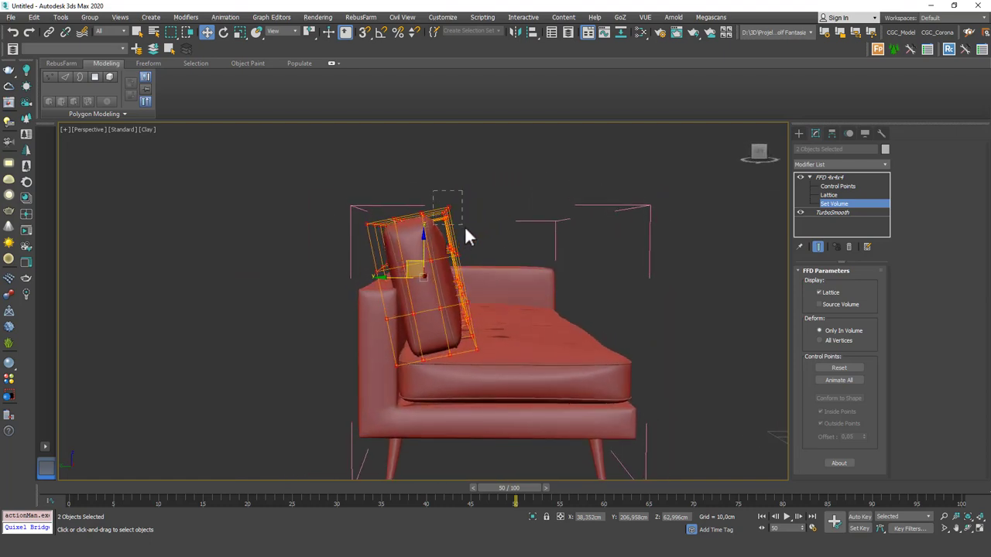
left_click_drag(463, 232, 464, 236)
left_click_drag(463, 305, 467, 313)
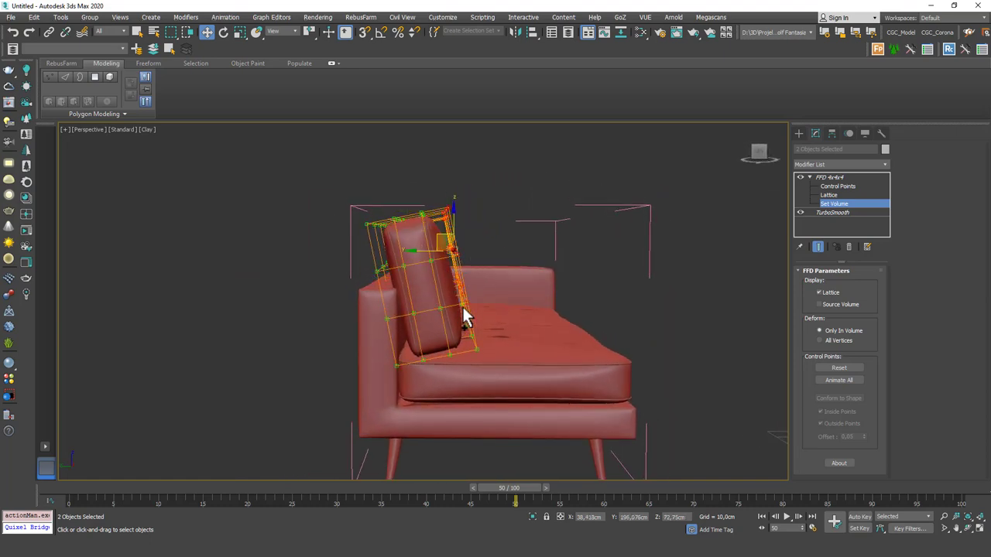
middle_click_drag(471, 348, 444, 259, "alt")
left_click_drag(444, 259, 450, 211)
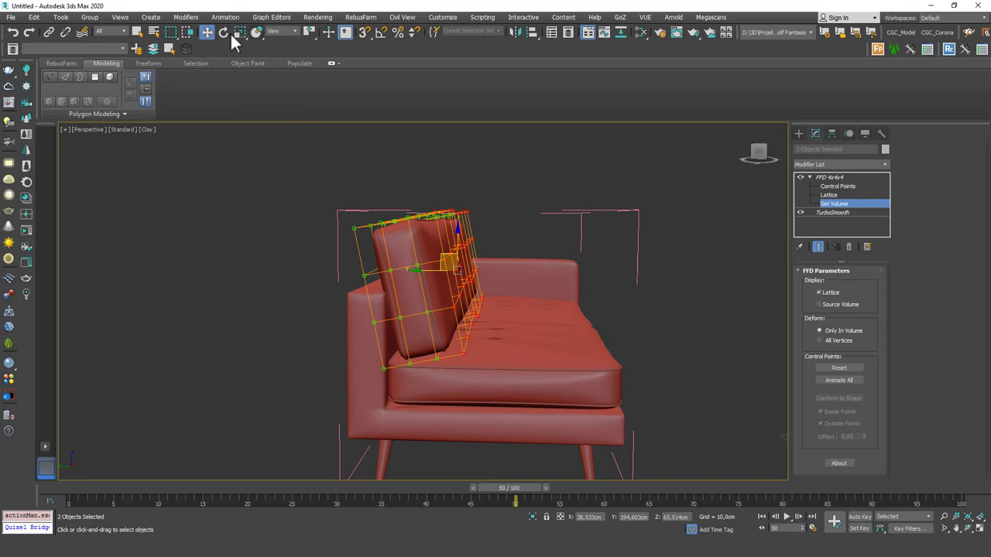
left_click(280, 31)
left_click(281, 73)
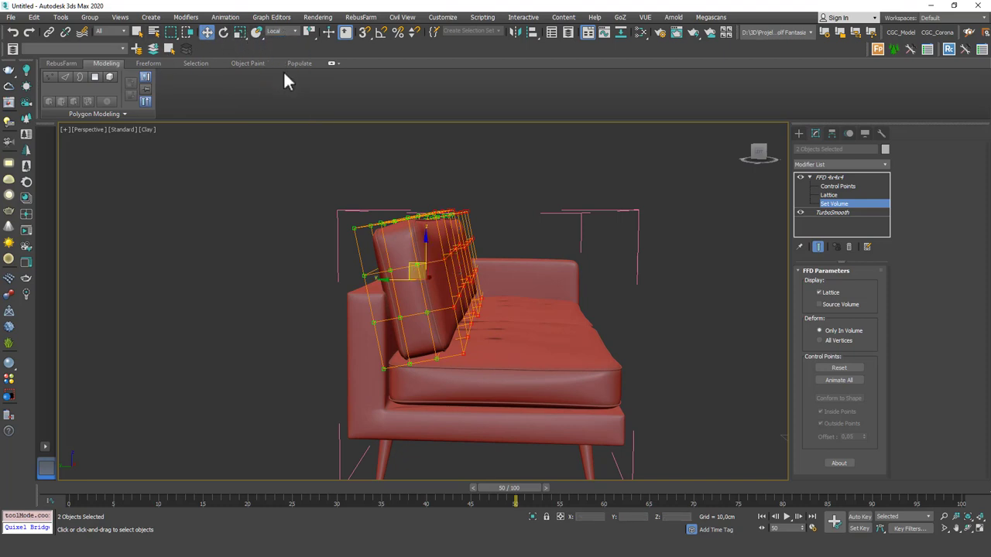
middle_click_drag(432, 303, 432, 305, "alt")
left_click(280, 31)
left_click(280, 42)
Step: Move the lattice's front points closer to the cushion's front face, to a Y of about 196.2 cm and Z of about 65.2 cm
scroll(503, 282, "up", 10)
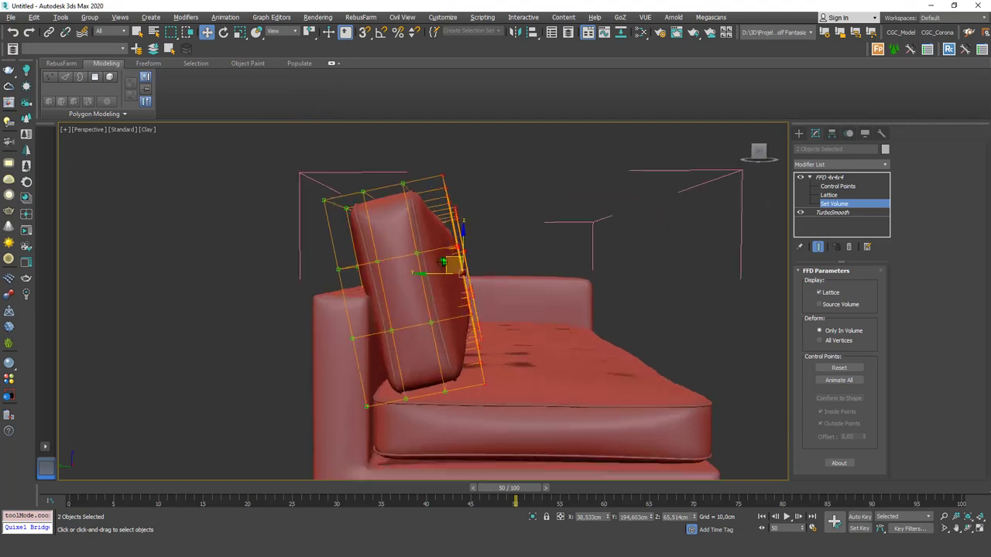
left_click_drag(462, 266, 457, 268)
mouse_move(457, 267)
middle_mouse_down("alt")
mouse_move(474, 265)
mouse_move(468, 275)
mouse_move(453, 268)
middle_mouse_up("alt")
left_click_drag(454, 267, 457, 265)
middle_click_drag(457, 265, 389, 283, "alt")
Step: Pull the middle FFD control points on the back cushion's front face outward so the cushion bulges, and clear the selection
left_click(850, 187)
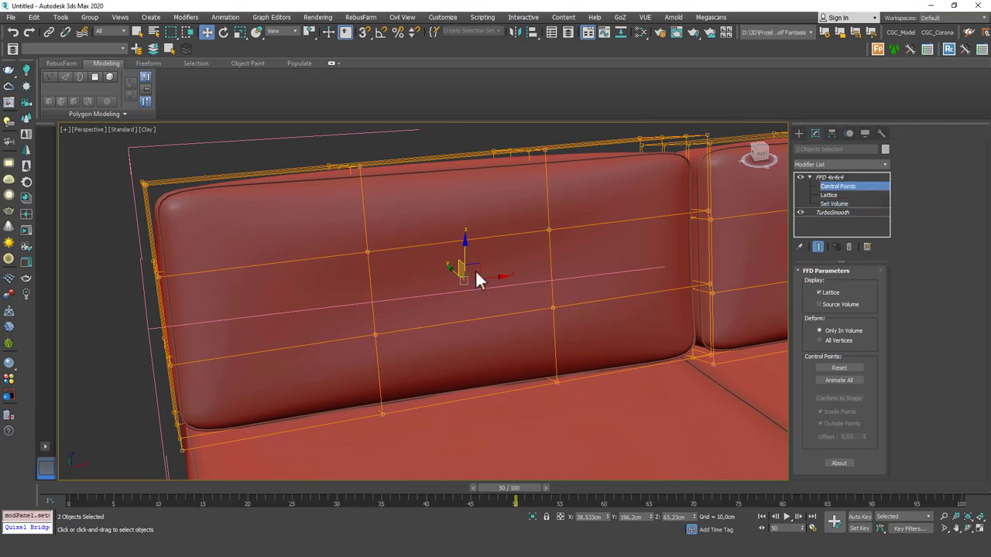
left_click(367, 254)
left_click(549, 230, "ctrl")
left_click(553, 307, "ctrl")
middle_click_drag(376, 335, 473, 275, "alt")
left_click_drag(450, 265, 477, 252)
middle_click_drag(477, 252, 338, 268, "alt")
scroll(424, 317, "down", 3)
scroll(391, 291, "down", 2)
left_click(613, 148)
Step: Examine the deformed back cushions from several angles to judge how natural they look
left_click(397, 247)
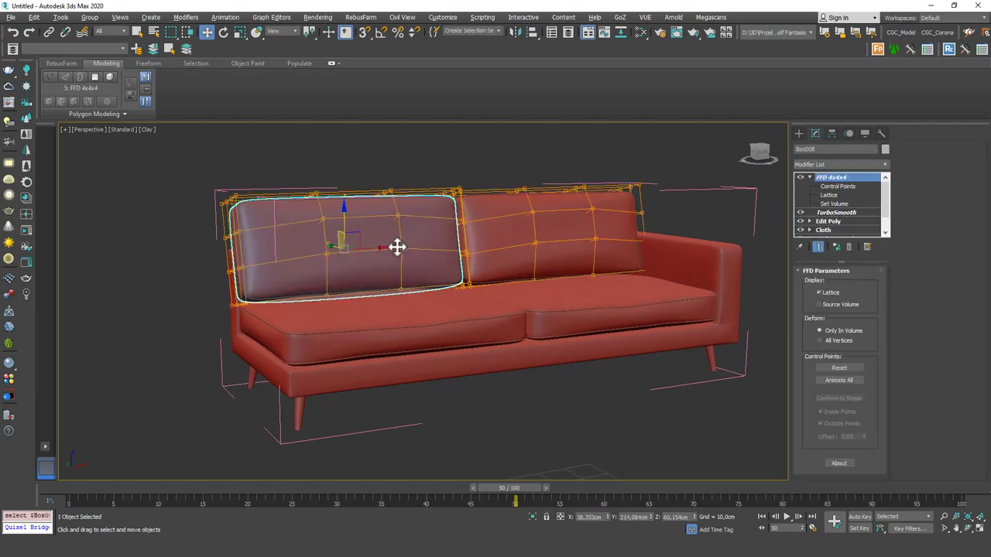
middle_click_drag(398, 247, 418, 257, "alt")
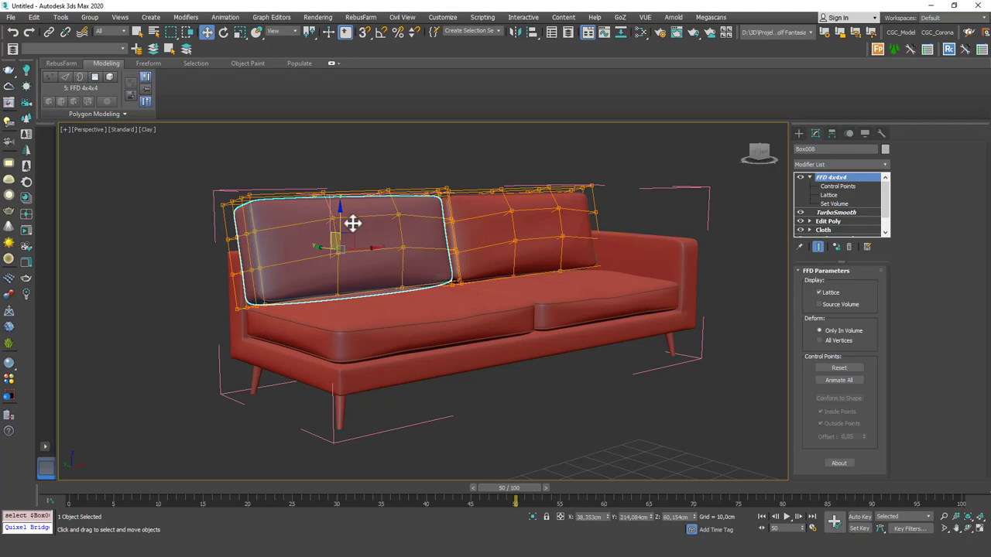
key("z")
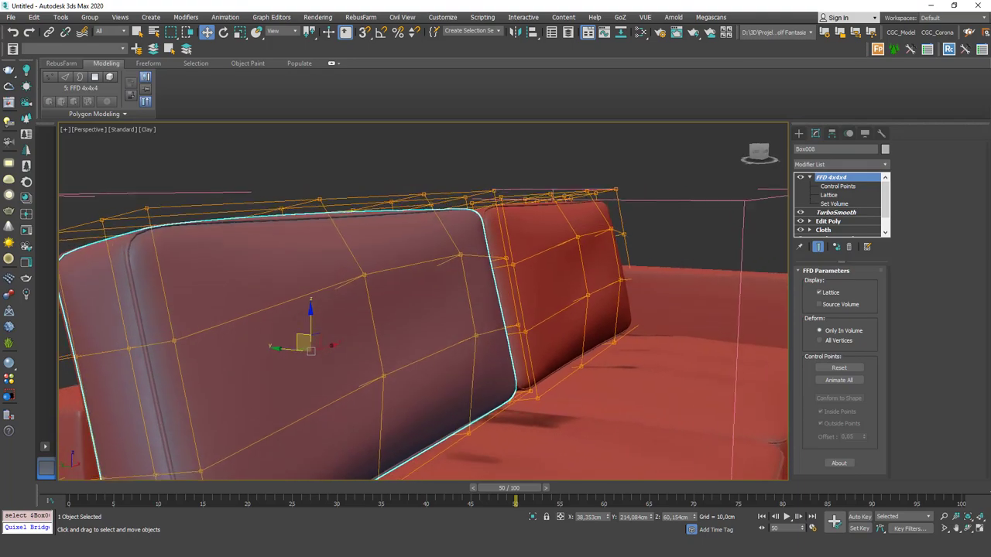
scroll(380, 243, "down", 10)
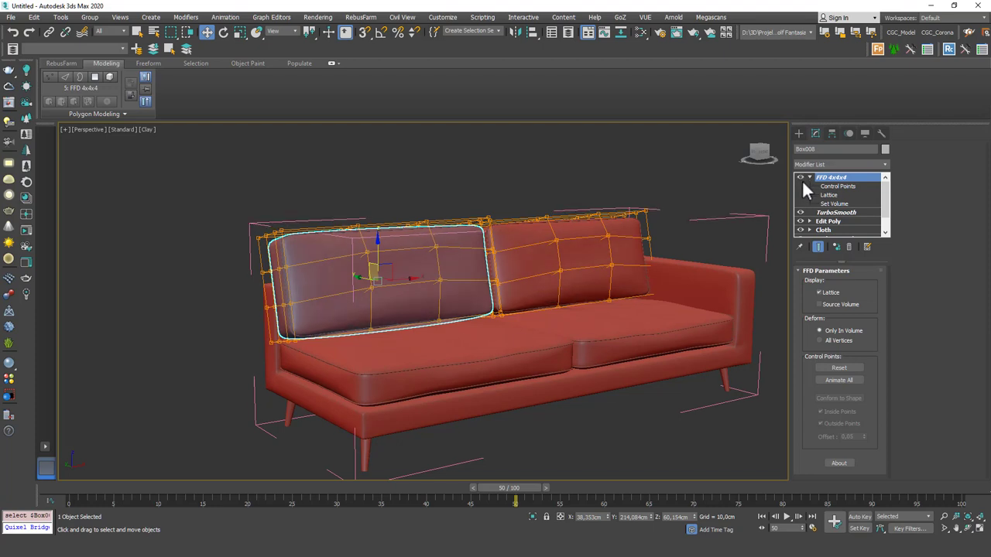
key("1")
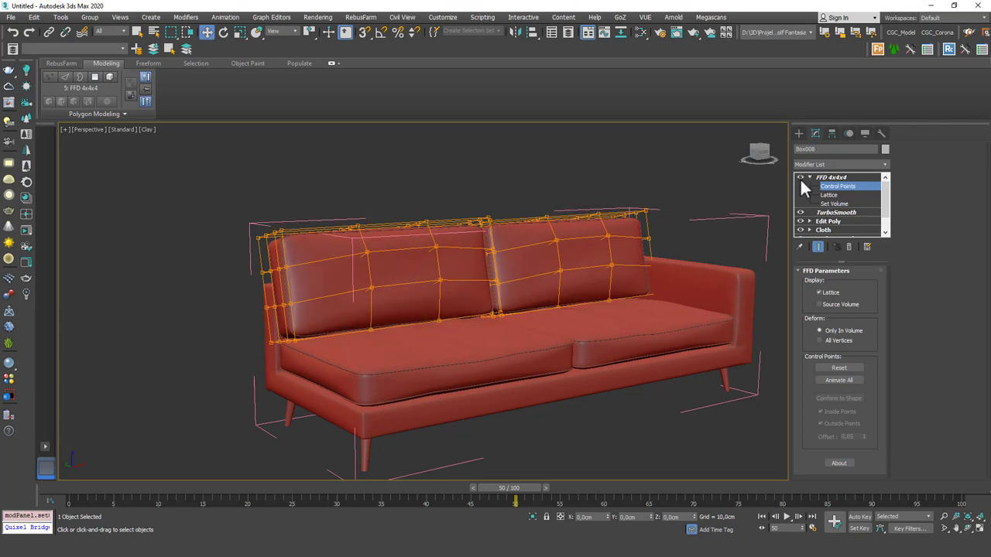
middle_click_drag(449, 273, 484, 274, "alt")
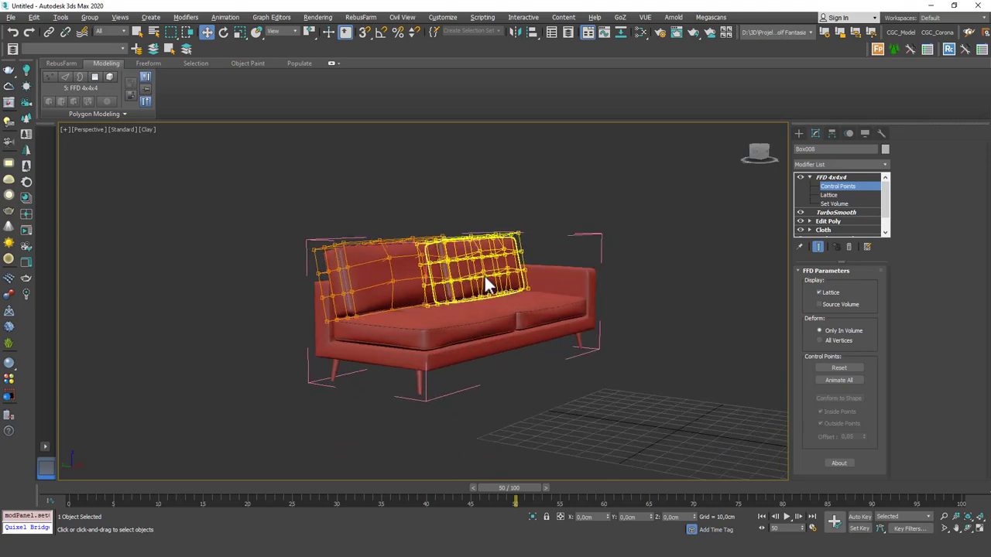
Step: End the control point editing, close the sofa group and deselect it
key("1")
left_click(585, 235)
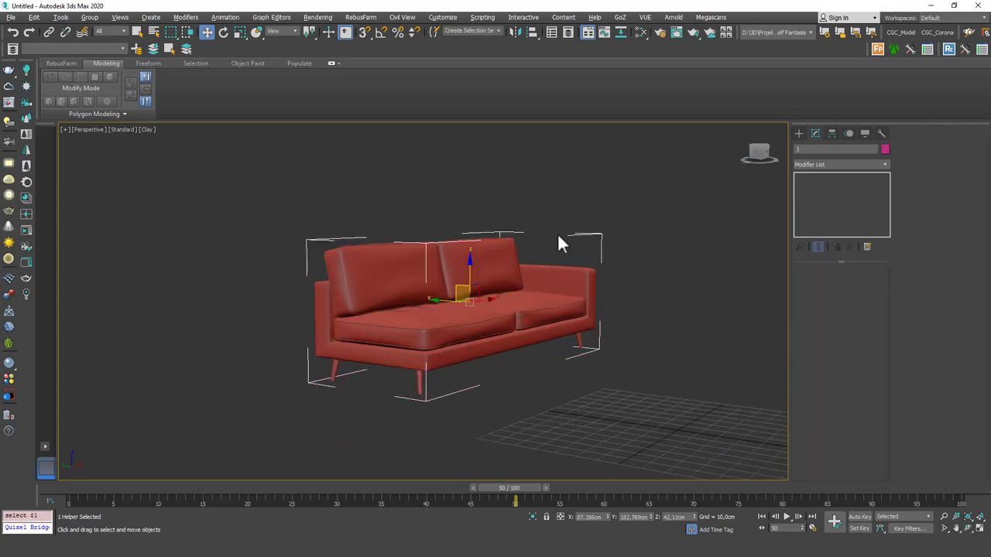
right_click(554, 218)
left_click(568, 313)
left_click(531, 250)
mouse_move(531, 251)
middle_mouse_down("alt")
mouse_move(511, 258)
mouse_move(517, 276)
mouse_move(532, 261)
mouse_move(532, 273)
mouse_move(524, 252)
mouse_move(532, 255)
middle_mouse_up("alt")
scroll(514, 259, "up", 3)
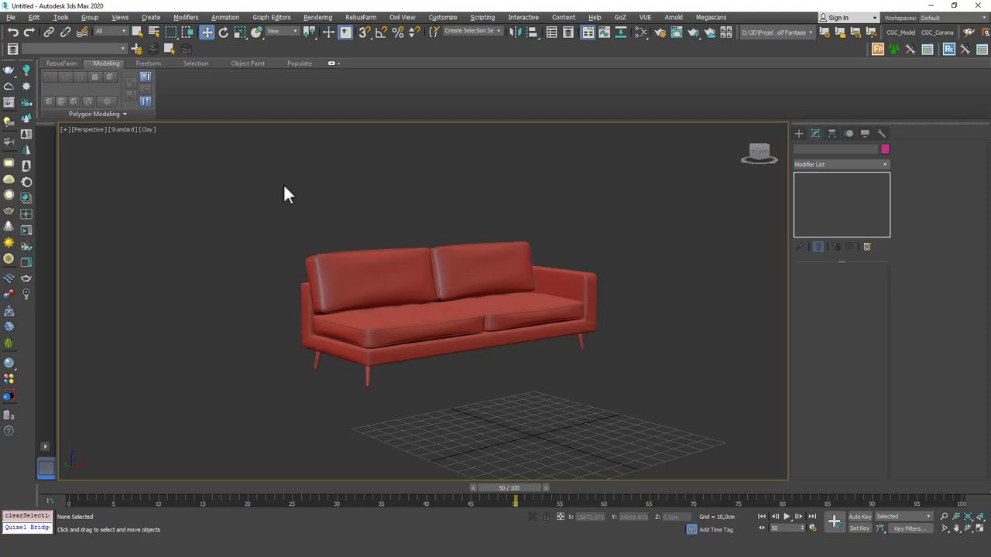
left_click(11, 17)
left_click(27, 57)
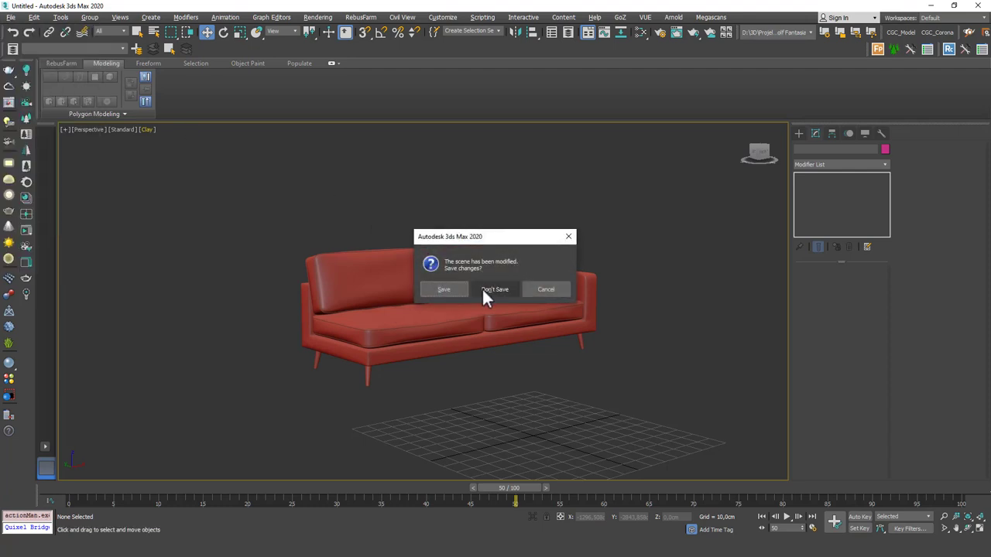
left_click(556, 288)
Step: Copy the whole sofa group and paste it into the int1.max interior scene
left_click_drag(265, 418, 265, 418)
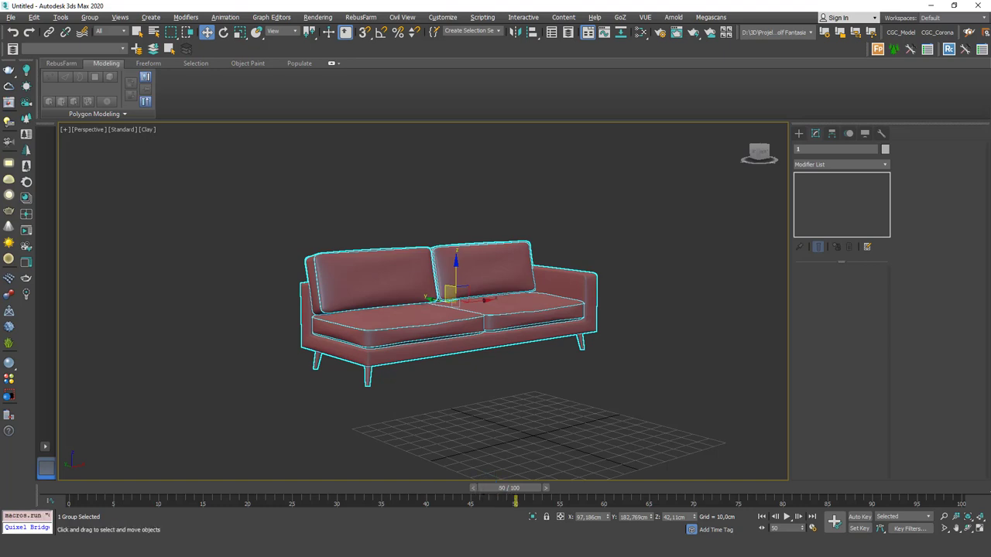
mouse_move(476, 556)
left_click(470, 507)
key("ctrl+v")
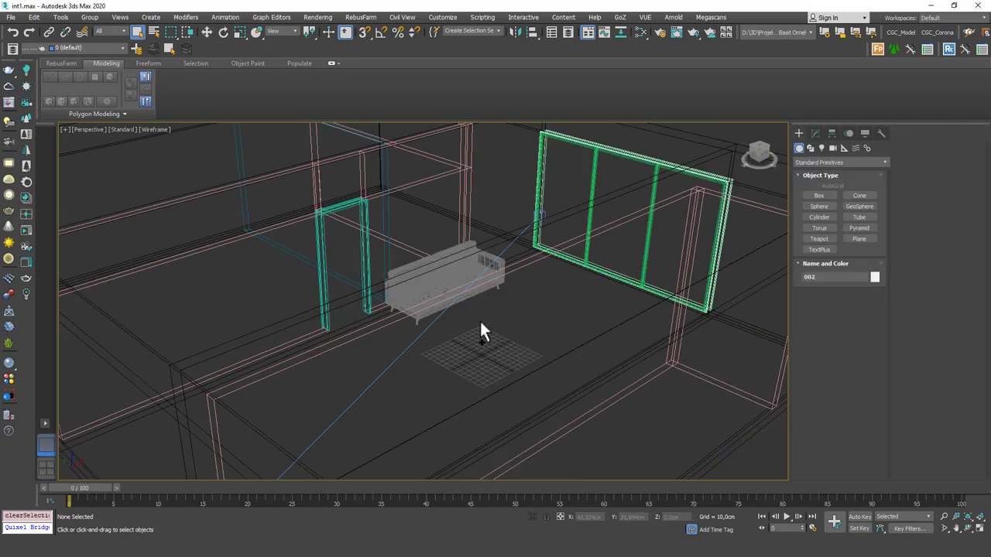
Step: Frame the sofa in the perspective viewport and show the scene shaded with edged faces
left_click(412, 327)
left_click(417, 314)
key("z")
left_click(516, 488)
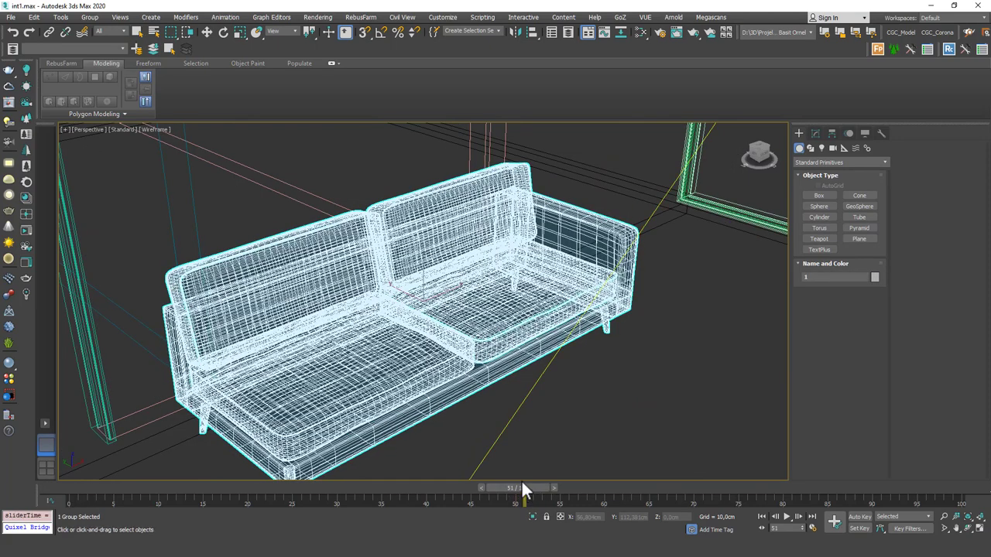
key("F3")
middle_click_drag(453, 338, 416, 292, "alt")
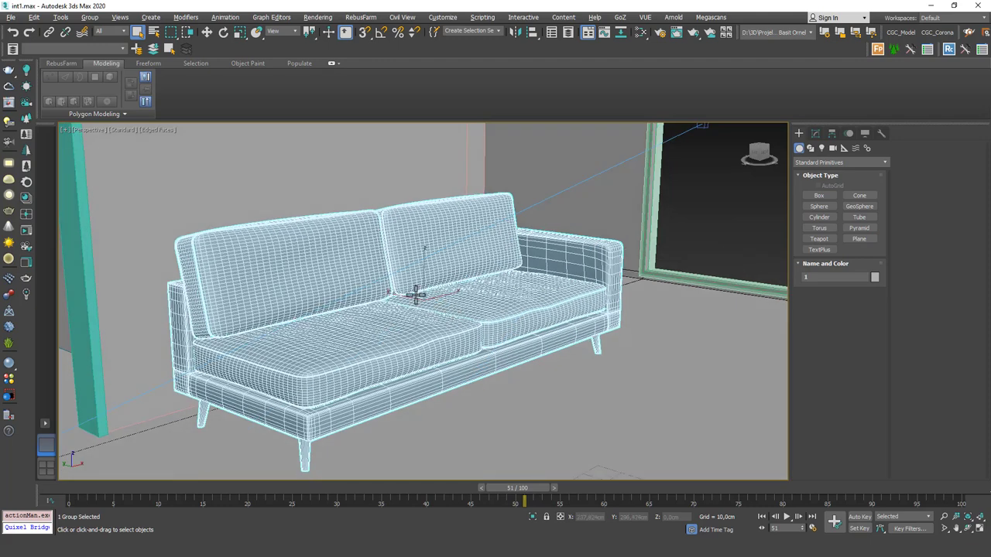
Step: Open the sofa group named 1, check its left back cushion's modifier stack and undo these changes
right_click(313, 262)
left_click(344, 323)
left_click(315, 271)
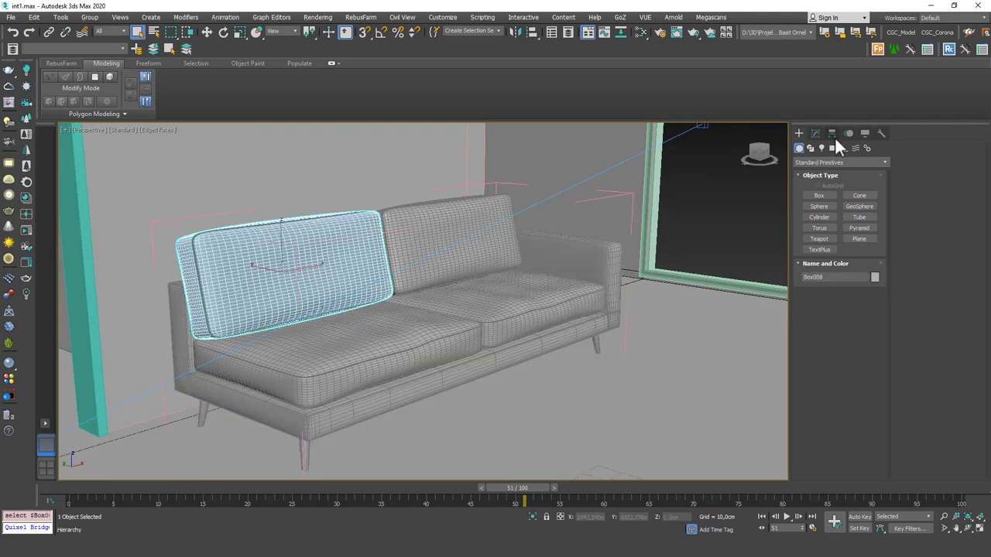
left_click(815, 134)
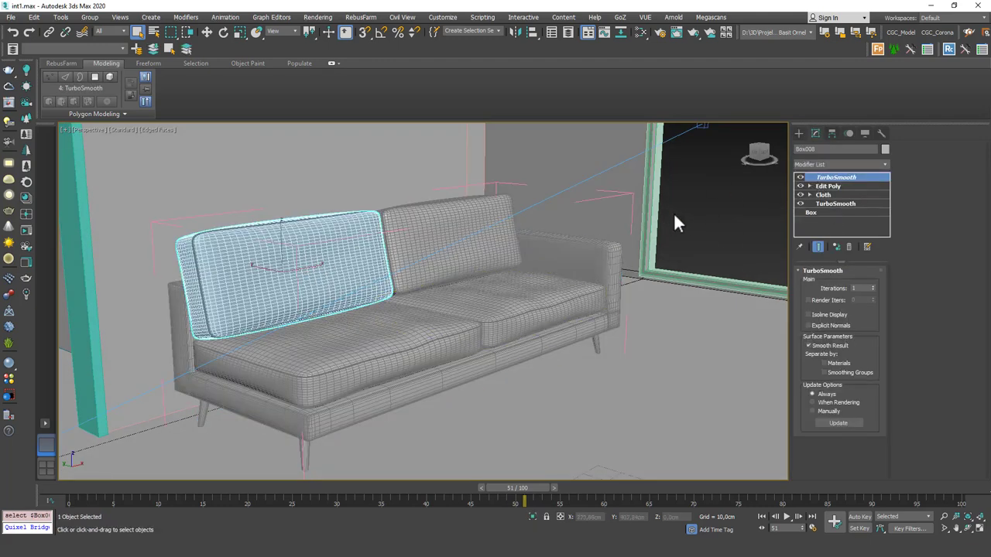
key("ctrl+z")
key("ctrl+z")
key("ctrl+z")
key("ctrl+z")
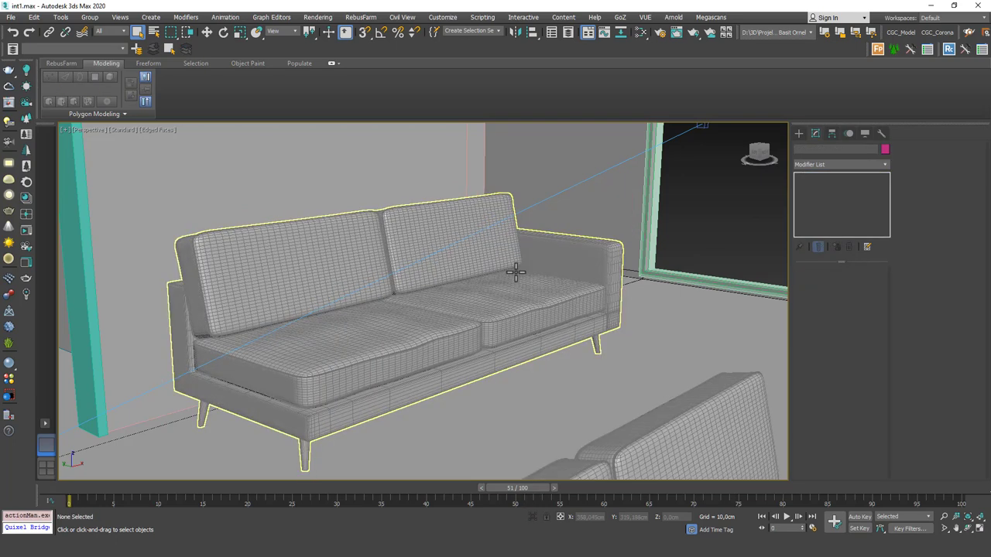
Step: Open the sofa group 002 and isolate its left back cushion to check for the FFD 4x4x4 modifier
left_click(495, 283)
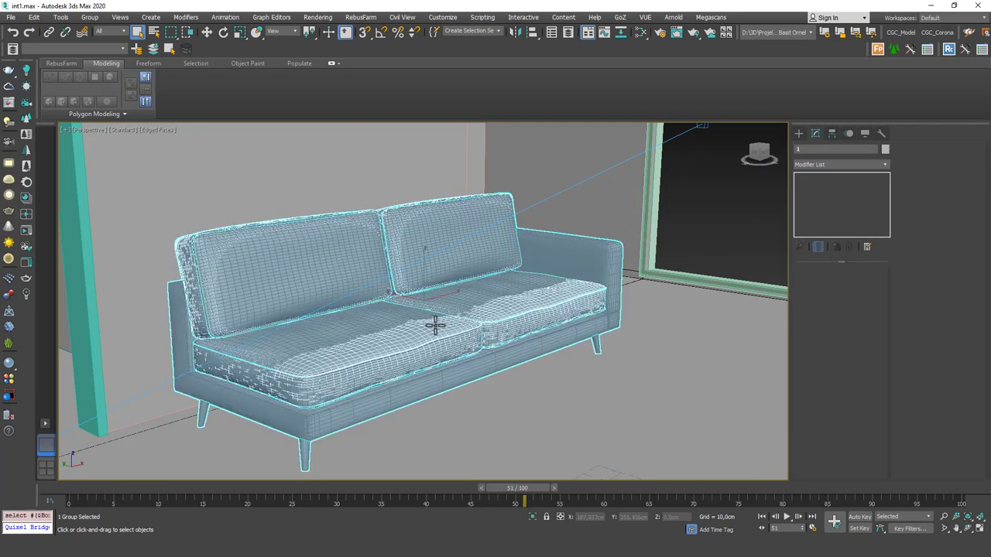
left_click(327, 273)
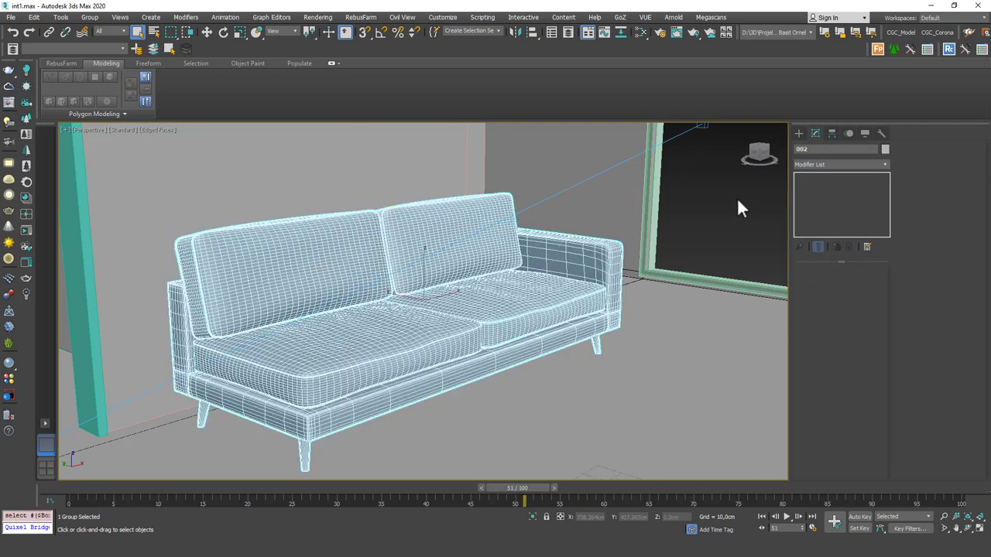
right_click(449, 257)
left_click(465, 327)
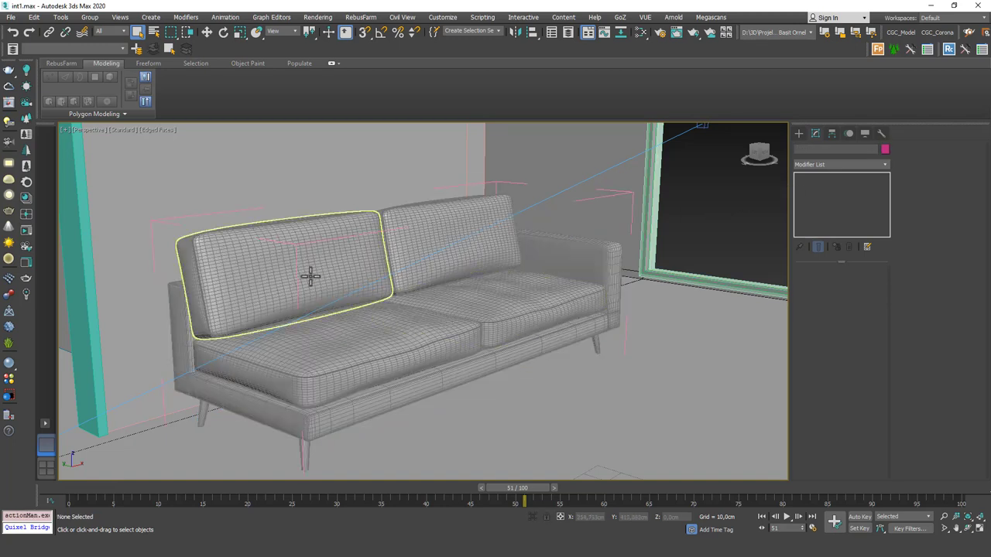
left_click(308, 270)
key("alt+q")
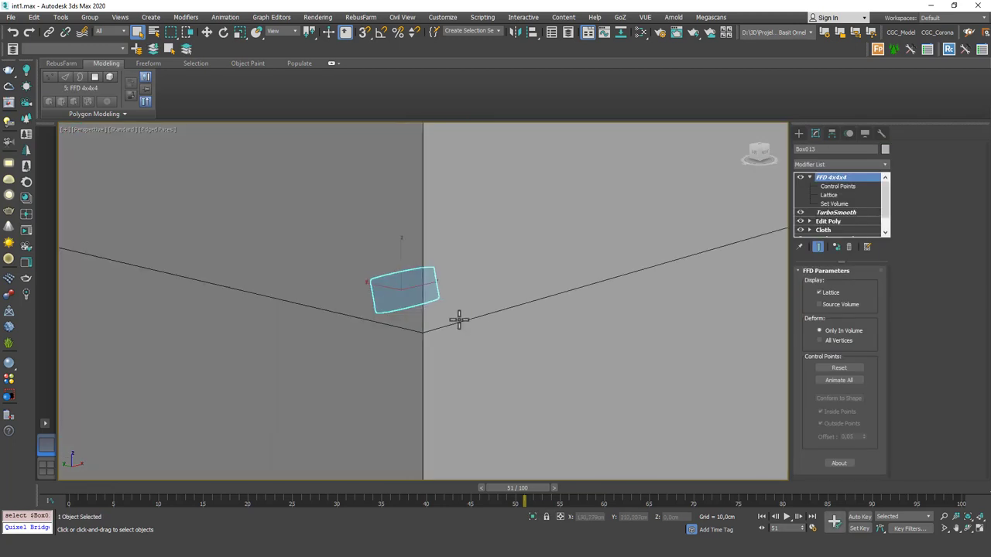
Step: Switch back to the untitled 3ds Max scene, reset it without saving and maximize the perspective viewport
key("alt+Tab")
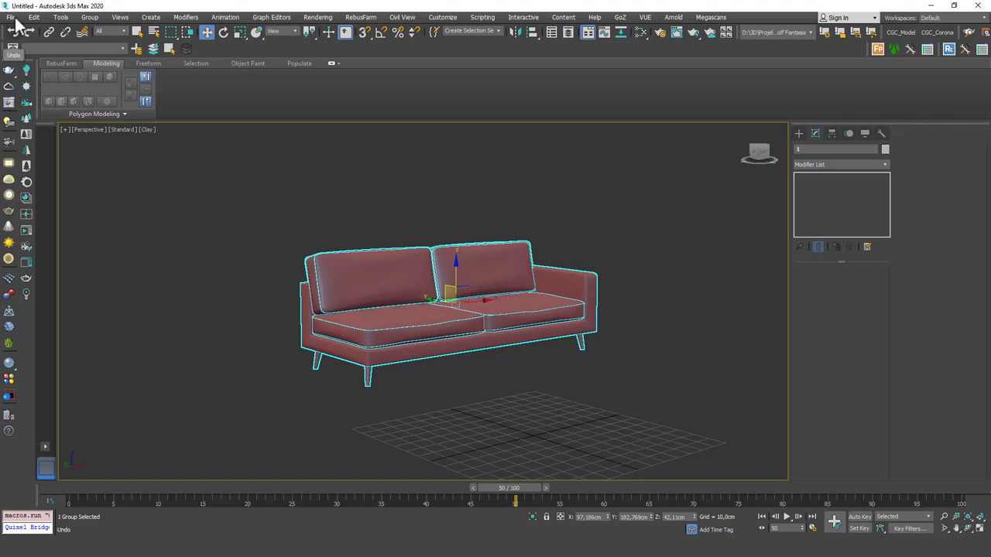
left_click(11, 17)
left_click(31, 47)
left_click(484, 292)
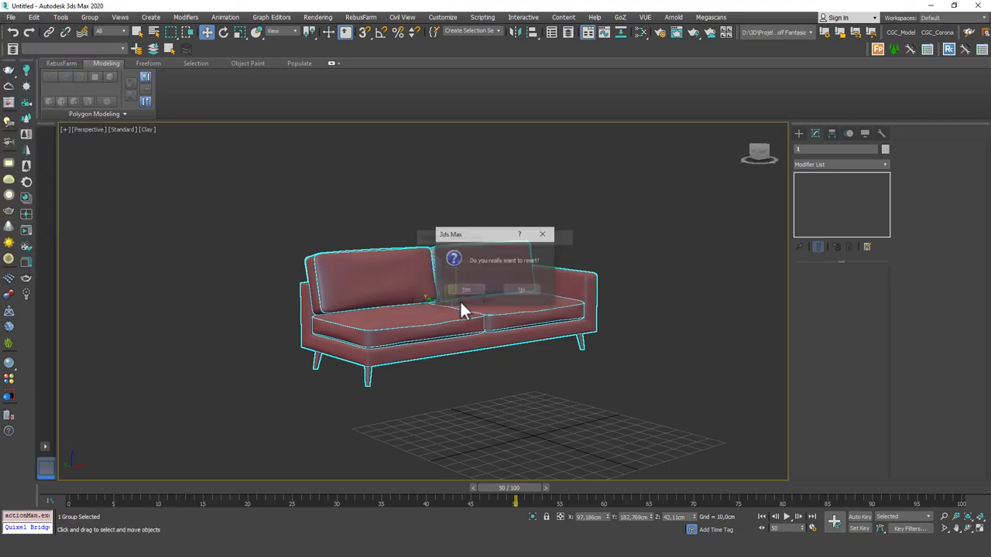
left_click(463, 288)
key("alt+w")
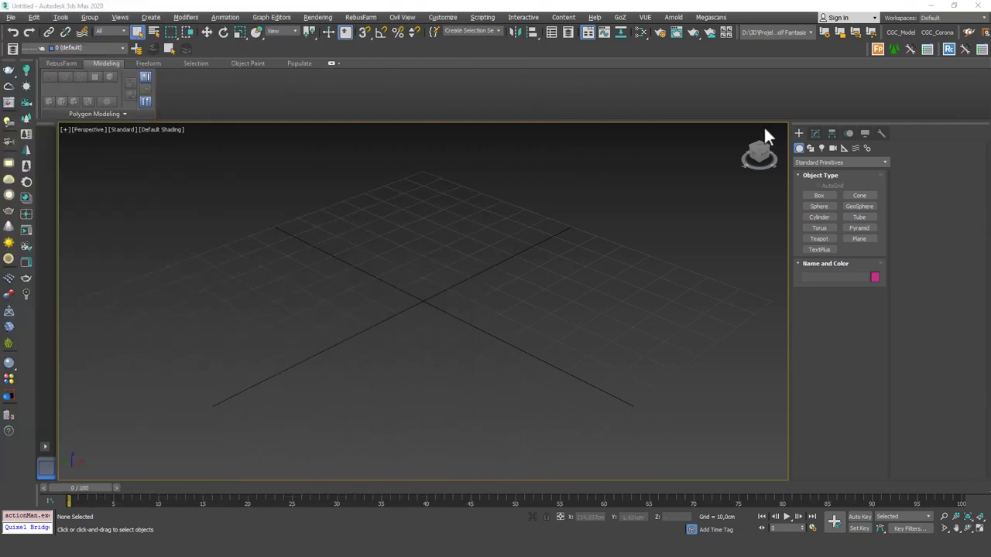
Step: Create a cylinder of about 20.4 cm radius and 57.4 cm height at the grid's centre and show its edged faces
left_click(815, 216)
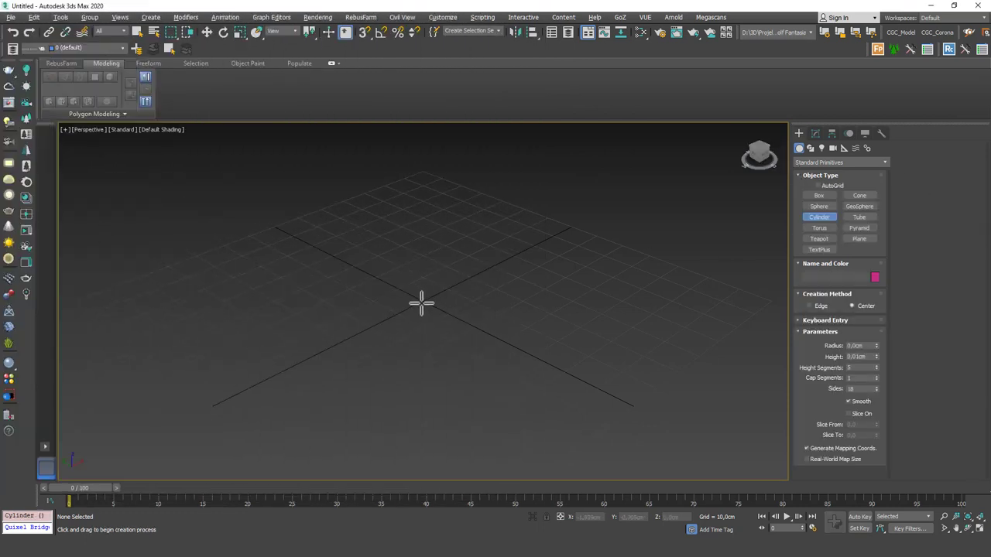
left_click_drag(421, 301, 482, 322)
left_click(482, 127)
scroll(478, 183, "down", 3)
middle_click_drag(479, 187, 472, 248)
scroll(471, 225, "up", 2)
key("F4")
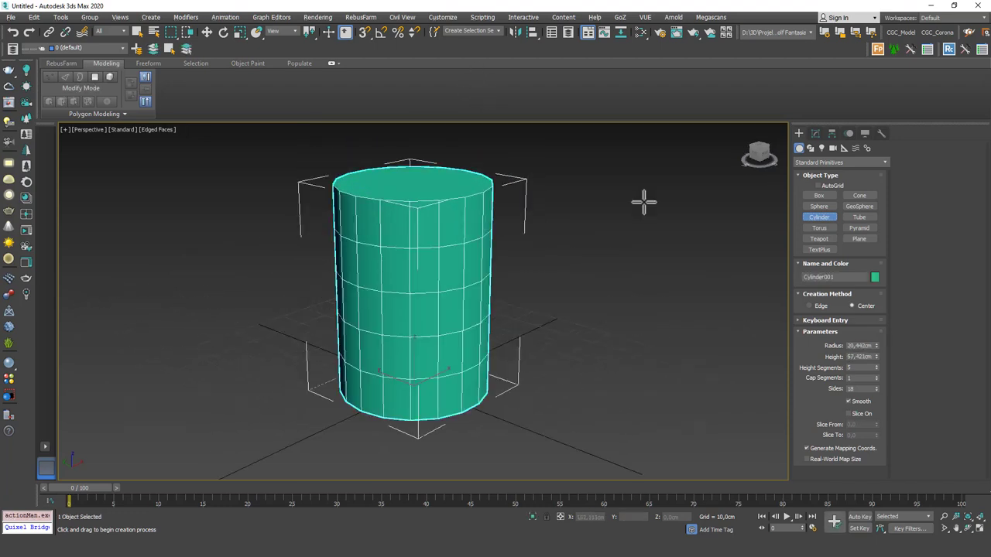
Step: Set the cylinder's radius to 20 cm
left_click(815, 132)
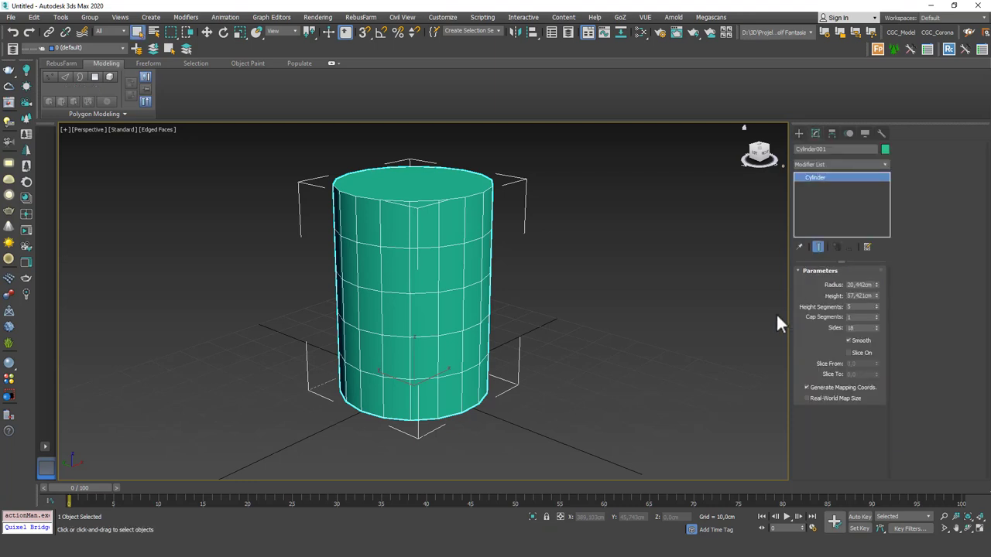
double_click(865, 285)
type("20")
key("Return")
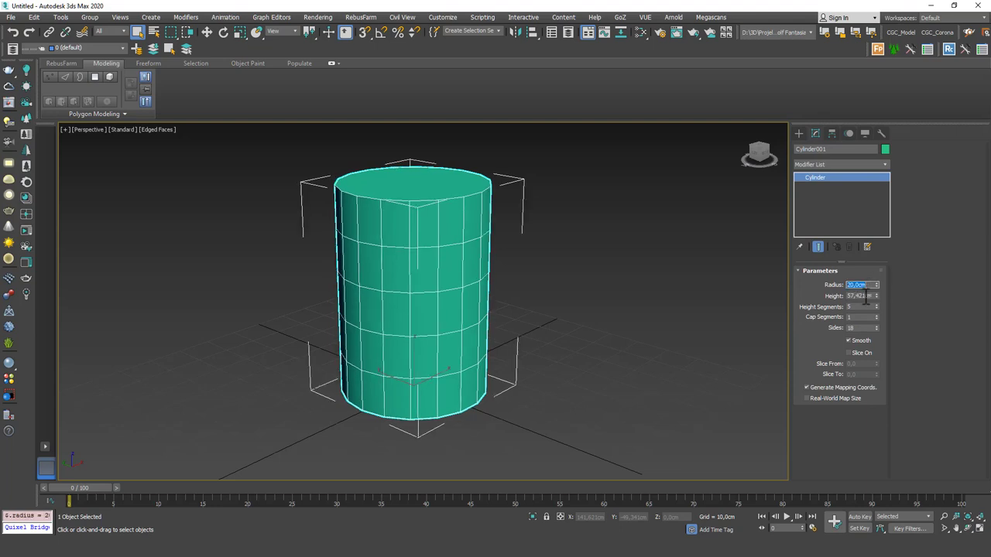
Step: Set the cylinder's height to 80 cm
double_click(867, 296)
type("80")
key("Return")
scroll(425, 264, "down", 3)
middle_click_drag(425, 264, 438, 216, "alt")
scroll(430, 242, "up", 2)
scroll(467, 198, "down", 2)
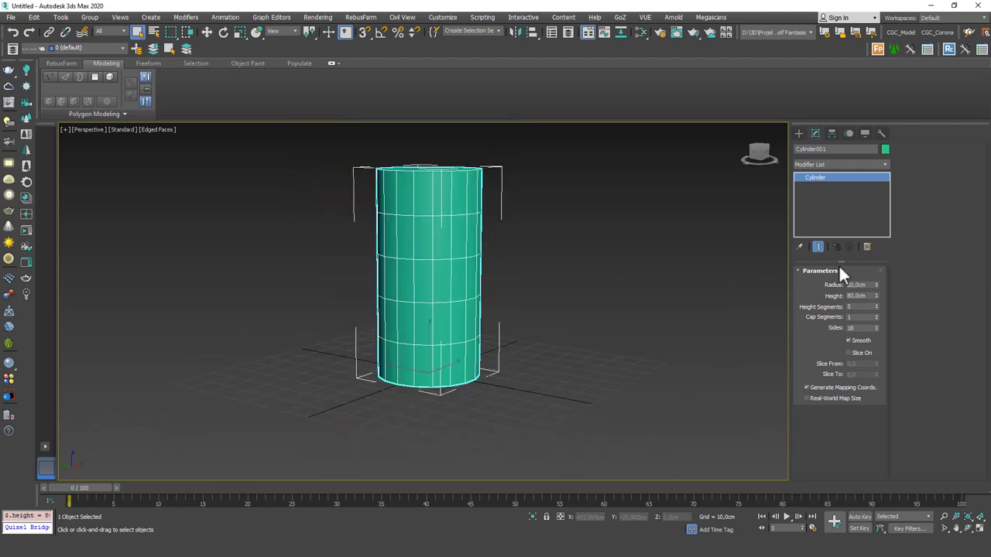
Step: Move the cylinder to the world origin by resetting its X and Y positions to 0
double_click(859, 284)
key("w")
right_click(607, 517)
right_click(654, 517)
scroll(429, 332, "up", 3)
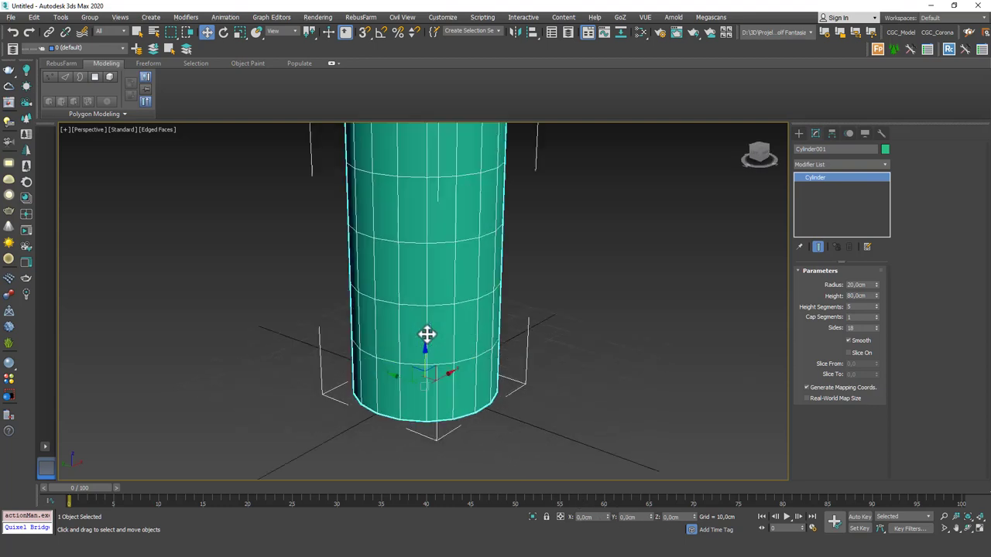
Step: Set the cylinder's height segments to 32
double_click(859, 329)
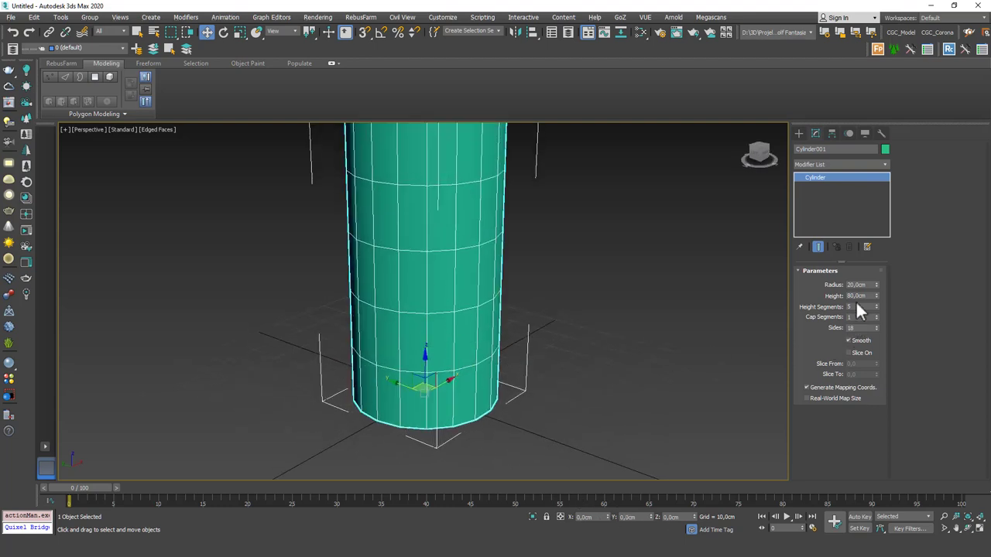
double_click(858, 307)
key("Return")
middle_click_drag(367, 242, 364, 305)
middle_click_drag(438, 263, 440, 193, "alt")
scroll(441, 193, "up", 3)
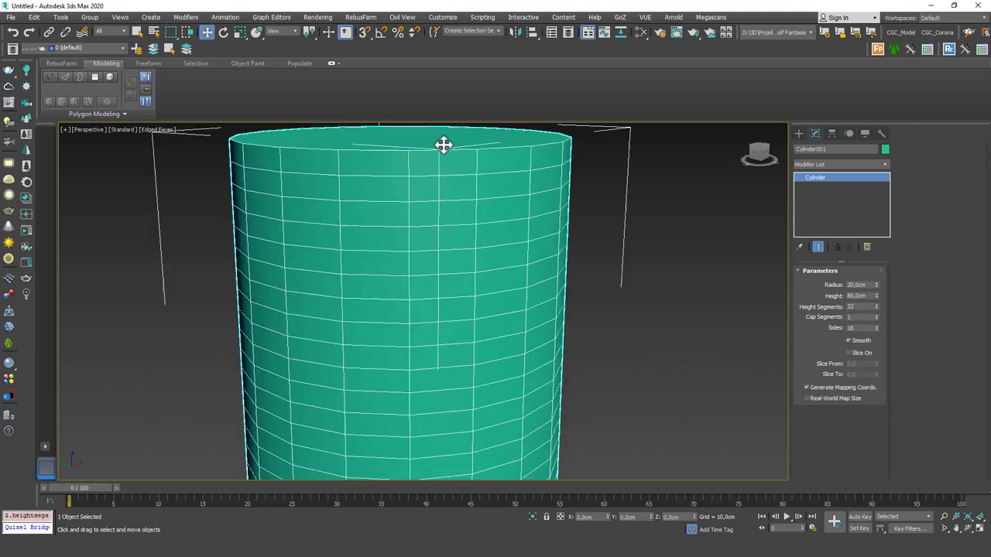
Step: Add an Edit Poly modifier to the cylinder and select all of its horizontal edge loops
left_click(852, 164)
left_click(827, 189)
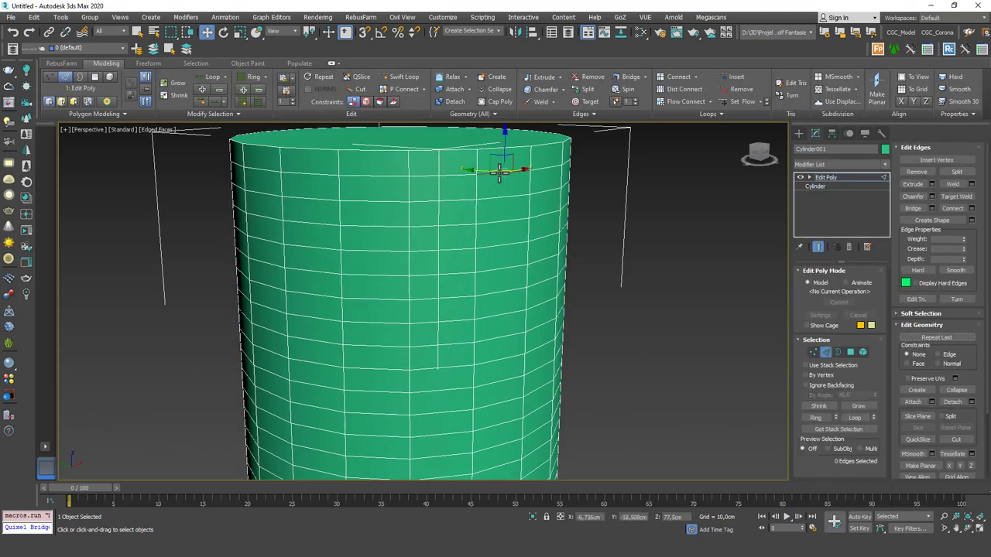
double_click(499, 172)
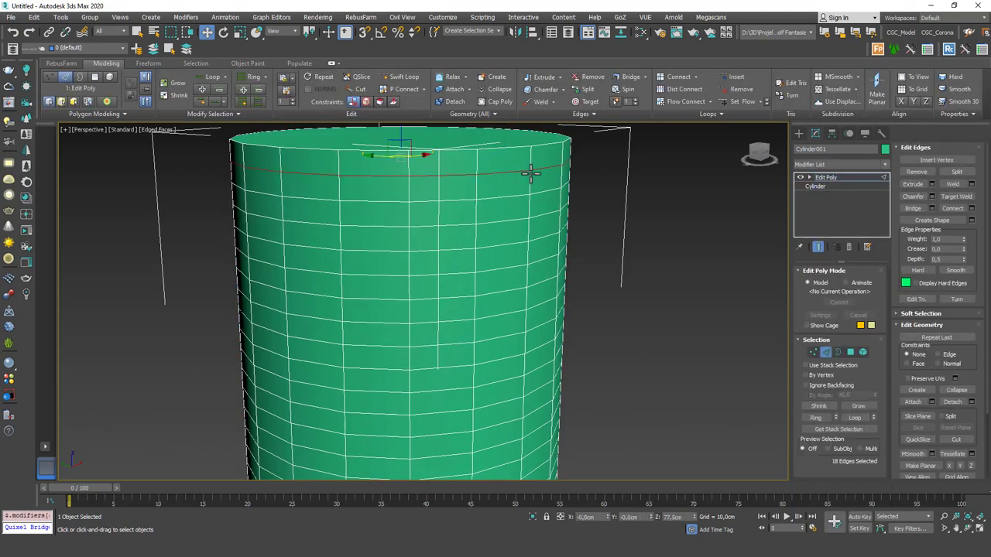
key("alt+r")
scroll(467, 166, "down", 5)
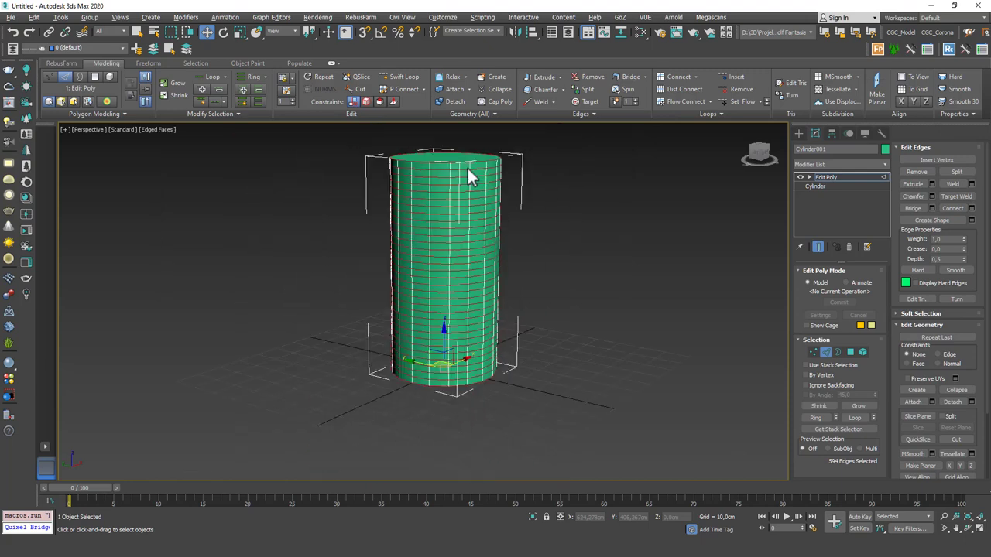
Step: Remove the top and bottom rim loops from the edge selection in the front view and return to a shaded display
key("f")
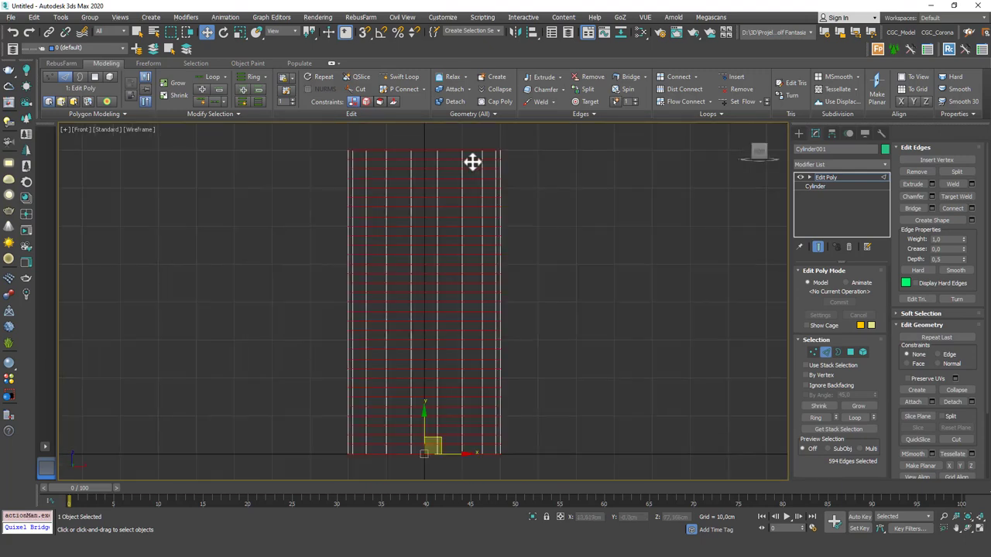
left_click_drag(316, 154, 316, 154, "alt")
middle_click_drag(487, 356, 478, 213)
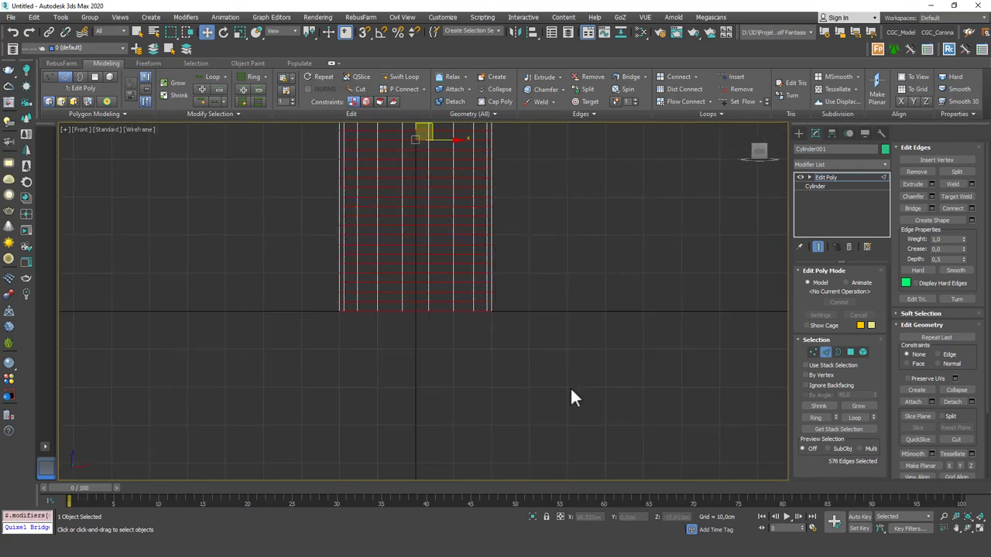
left_click_drag(563, 386, 278, 308, "alt")
mouse_move(411, 224)
middle_mouse_down("alt")
mouse_move(452, 239)
mouse_move(413, 235)
middle_mouse_up("alt")
key("F3")
scroll(418, 247, "down", 4)
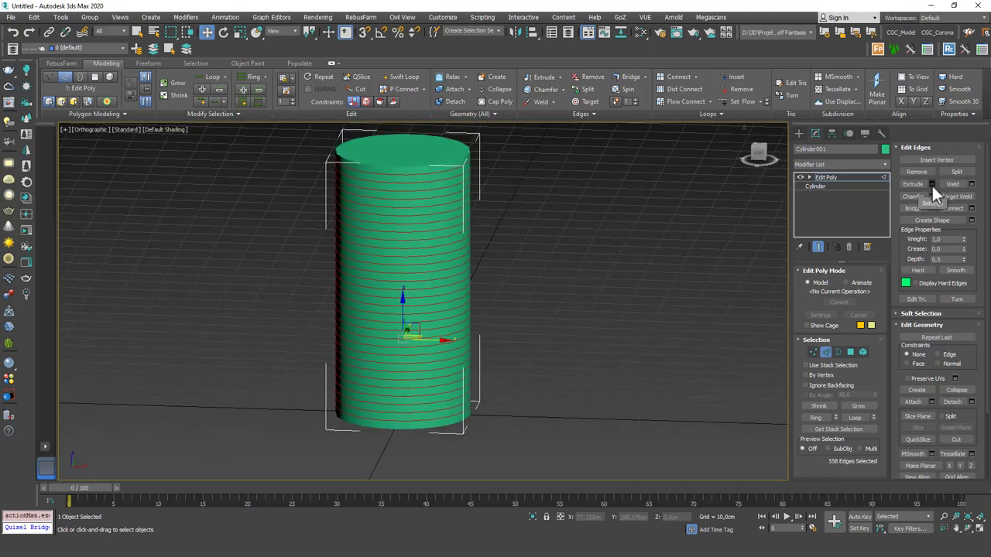
Step: Extrude the selected edge loops inward with a height of -0.974 cm and a width of 0.485 cm to form grooves
left_click(932, 184)
mouse_move(430, 307)
left_mouse_down()
mouse_move(430, 299)
mouse_move(418, 352)
mouse_move(435, 302)
left_mouse_up()
scroll(442, 144, "up", 10)
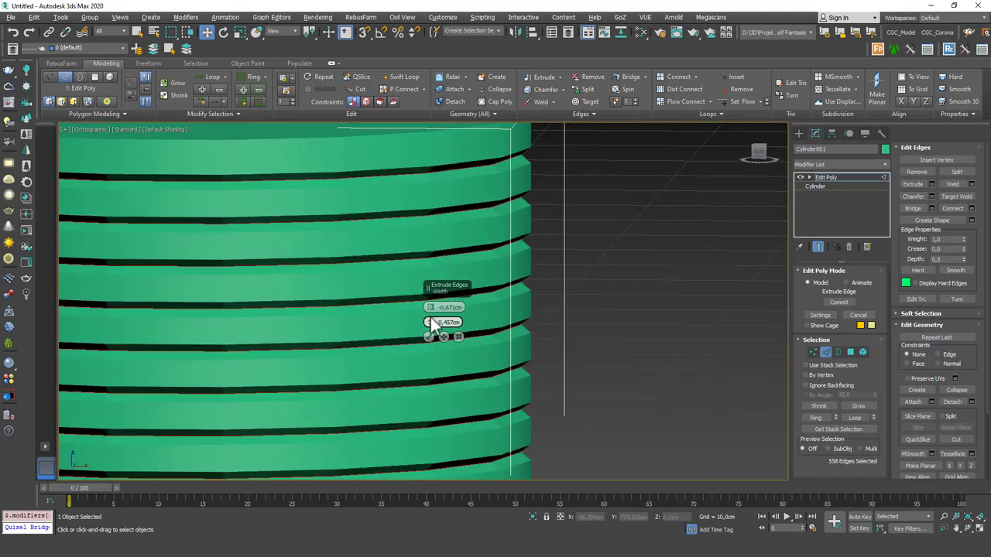
left_click_drag(434, 311, 432, 332)
scroll(524, 261, "down", 6)
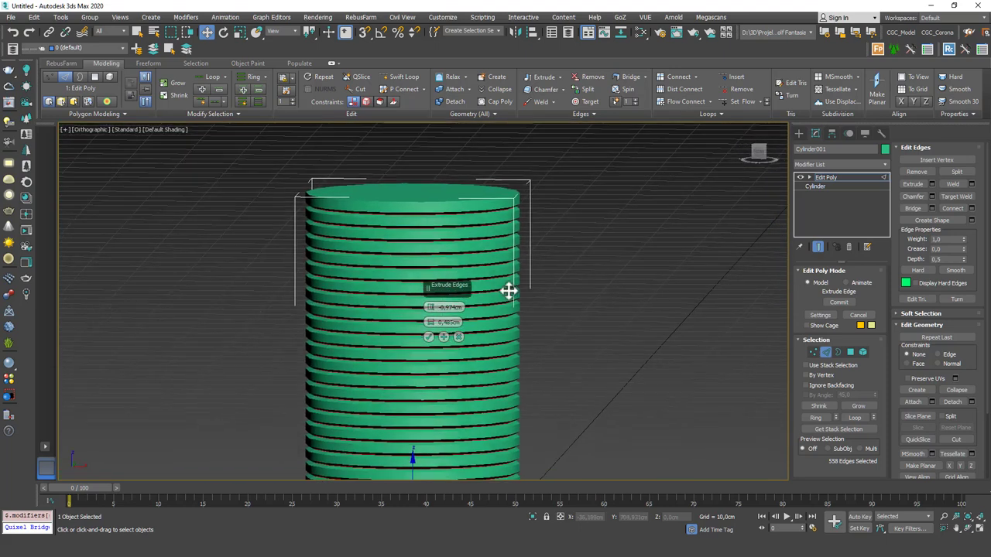
left_click(430, 341)
Step: Check the groove shape on the reference photo, chamfer the selected groove edges slightly, and leave edge editing
scroll(505, 227, "up", 5)
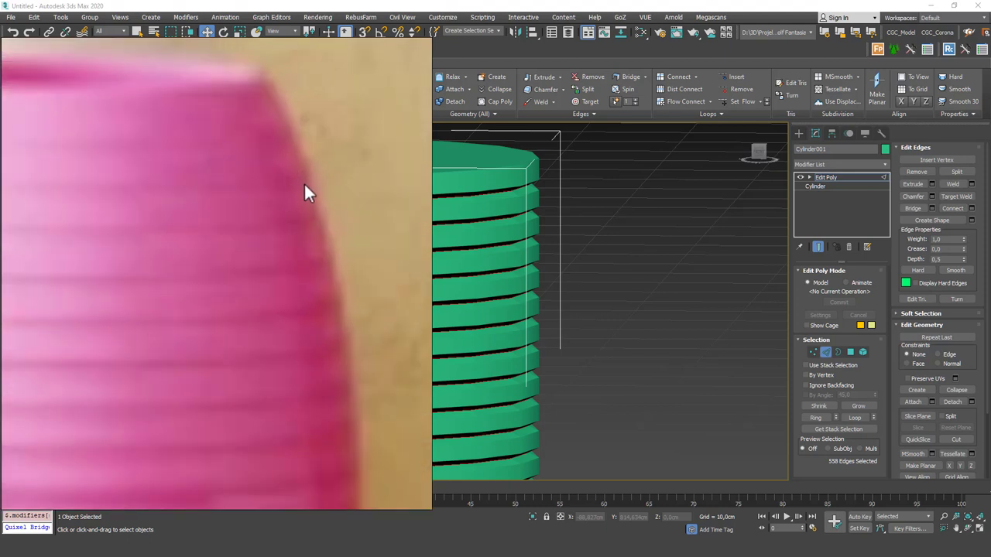
scroll(415, 174, "up", 5)
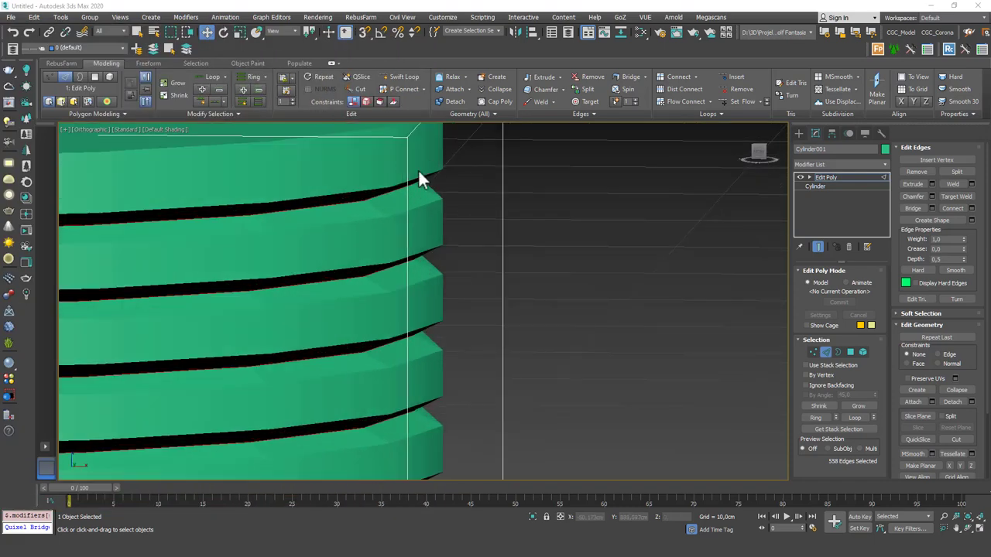
scroll(408, 176, "up", 3)
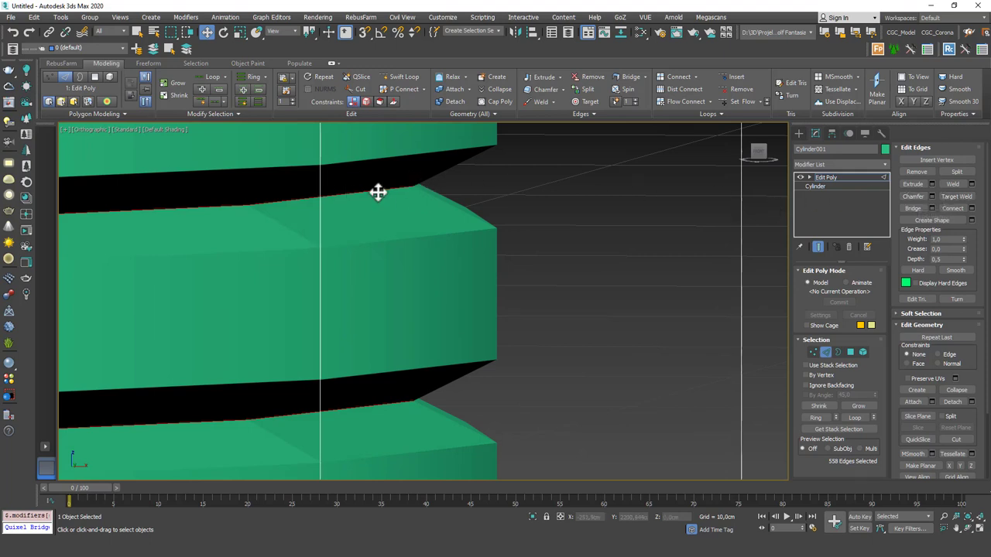
key("F4")
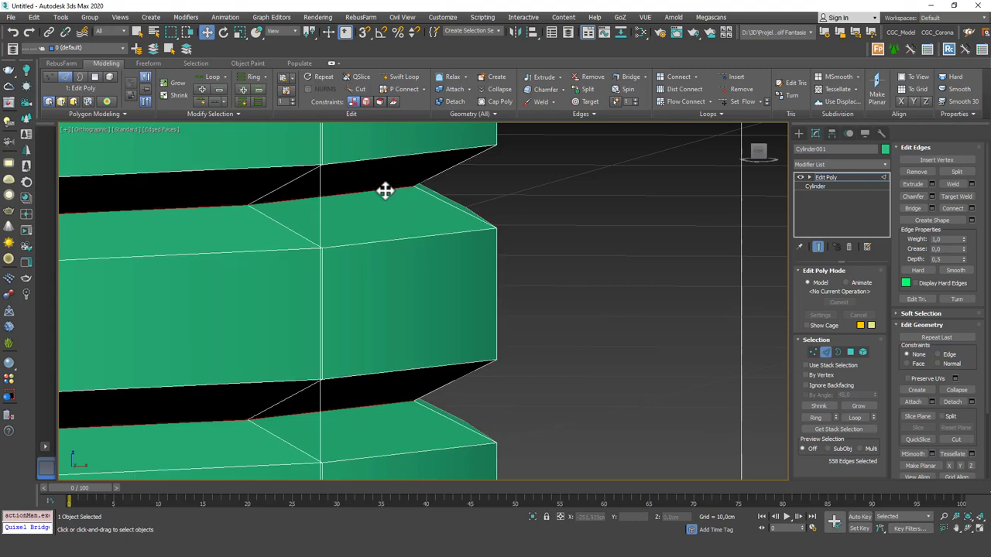
left_click(934, 196)
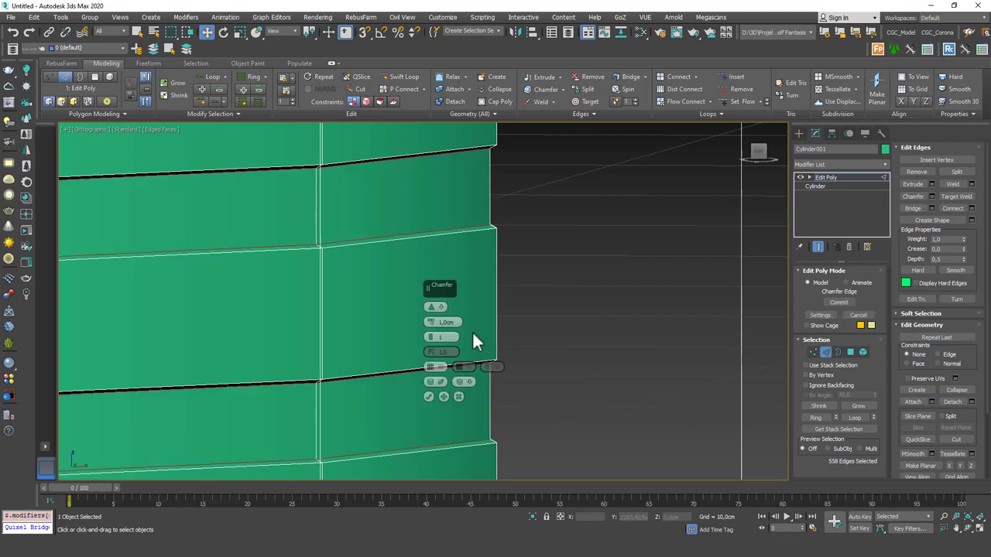
left_click_drag(431, 327, 416, 217)
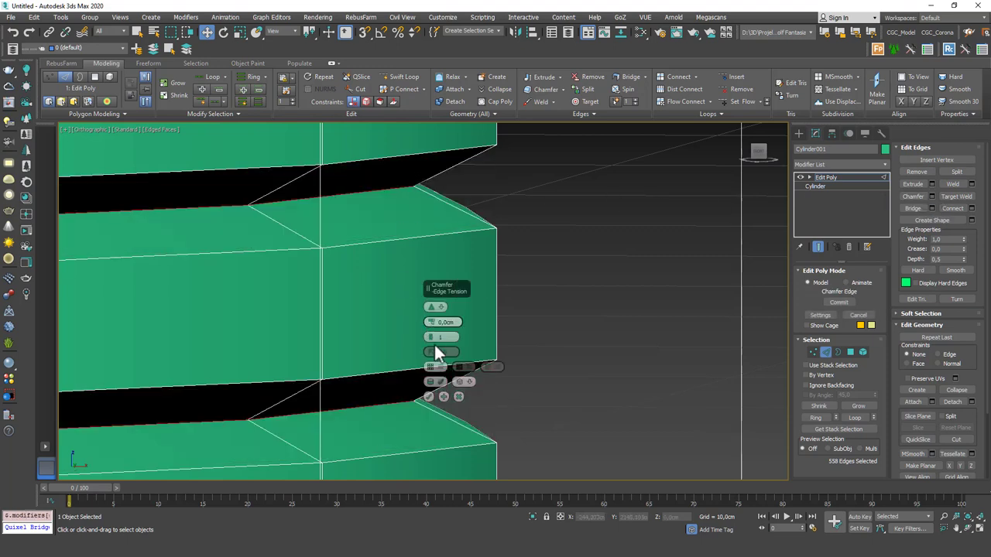
left_click_drag(439, 287, 612, 302)
left_click(613, 289)
scroll(418, 298, "down", 15)
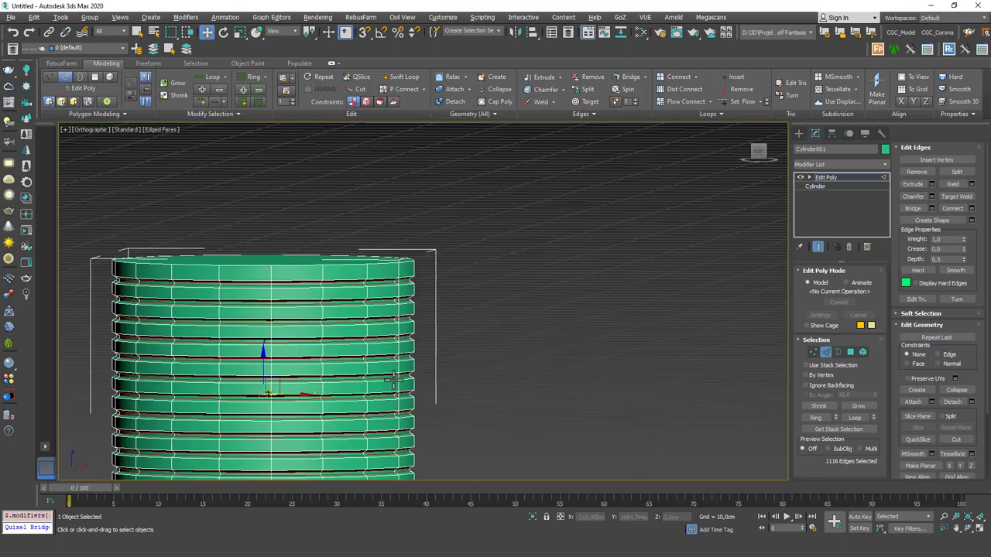
scroll(418, 352, "up", 8)
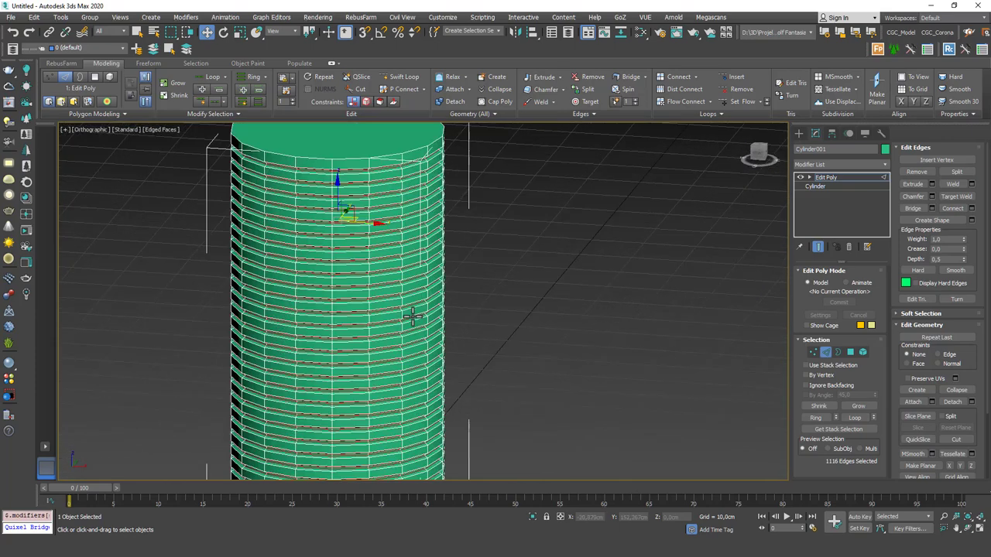
key("F4")
left_click(836, 178)
left_click(702, 216)
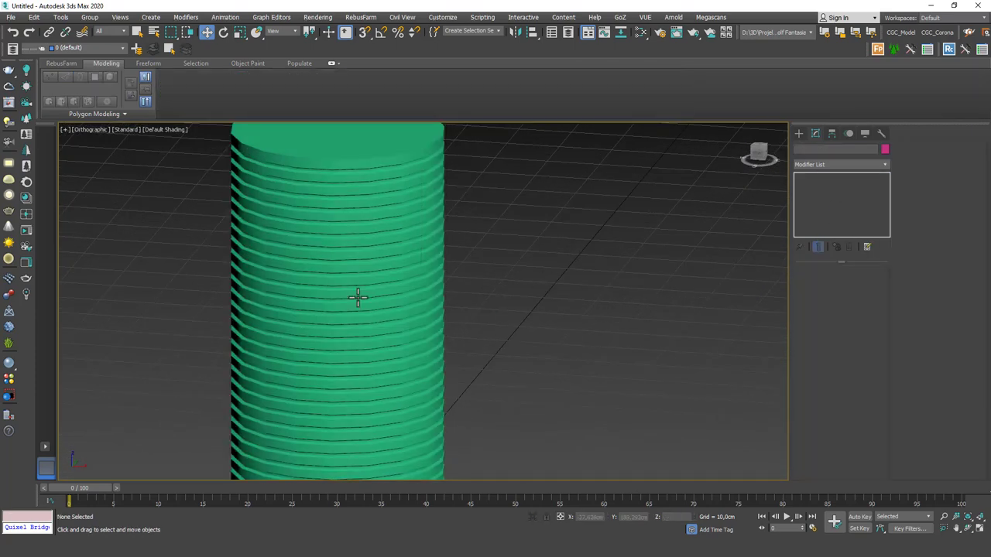
Step: Reselect the grooved cylinder and examine its whole shape in the shaded perspective view
scroll(352, 294, "down", 3)
left_click(401, 330)
scroll(422, 333, "down", 3)
scroll(387, 316, "up", 3)
middle_click_drag(435, 355, 458, 295, "alt")
key("F4")
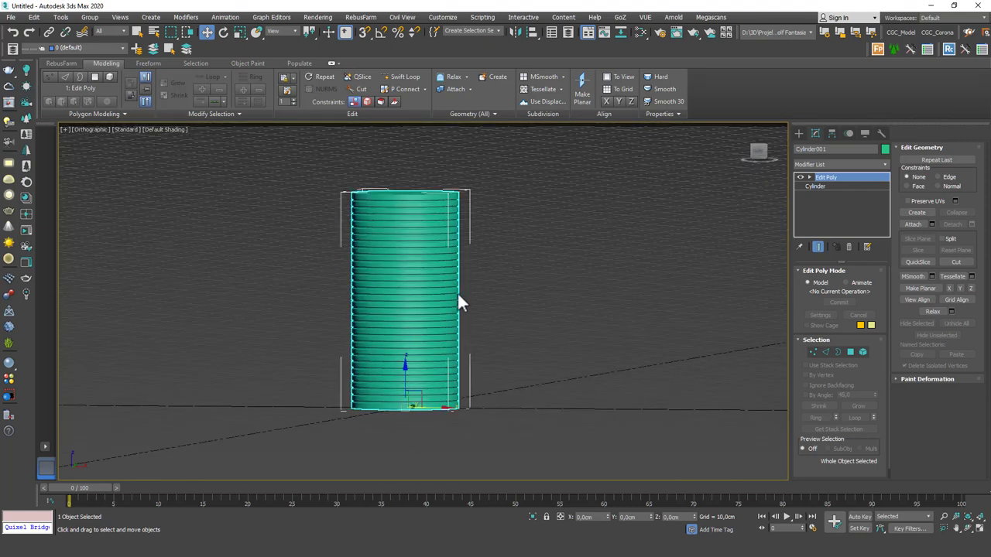
key("p")
scroll(457, 299, "up", 3)
key("F4")
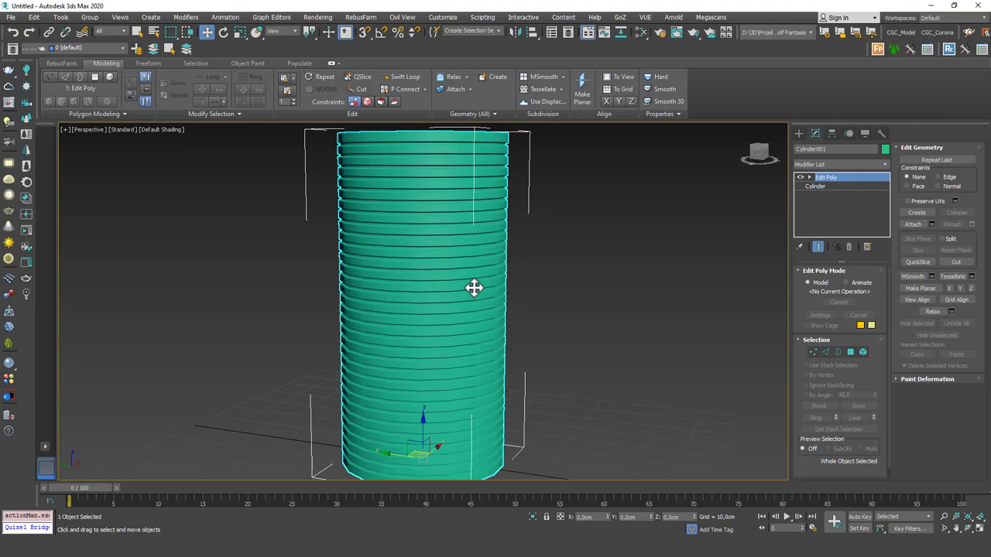
scroll(476, 251, "down", 2)
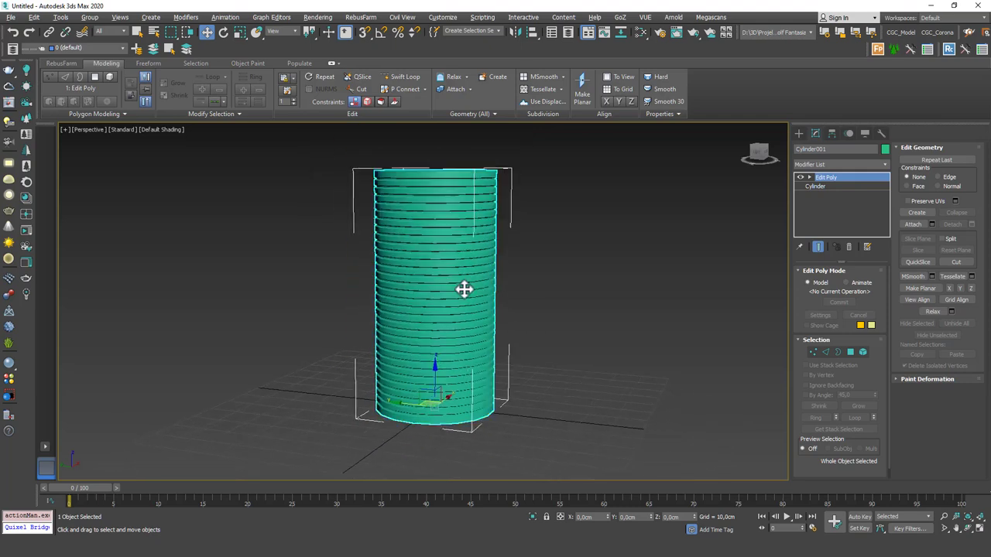
middle_click_drag(464, 290, 480, 305, "alt")
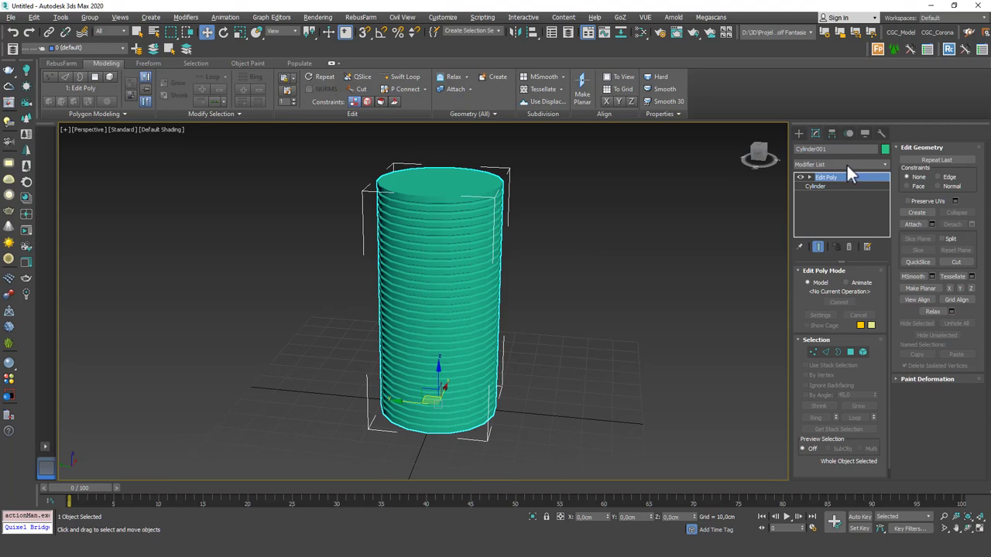
Step: Apply an FFD 3x3x3 modifier to the grooved cylinder and activate its control points
left_click(848, 165)
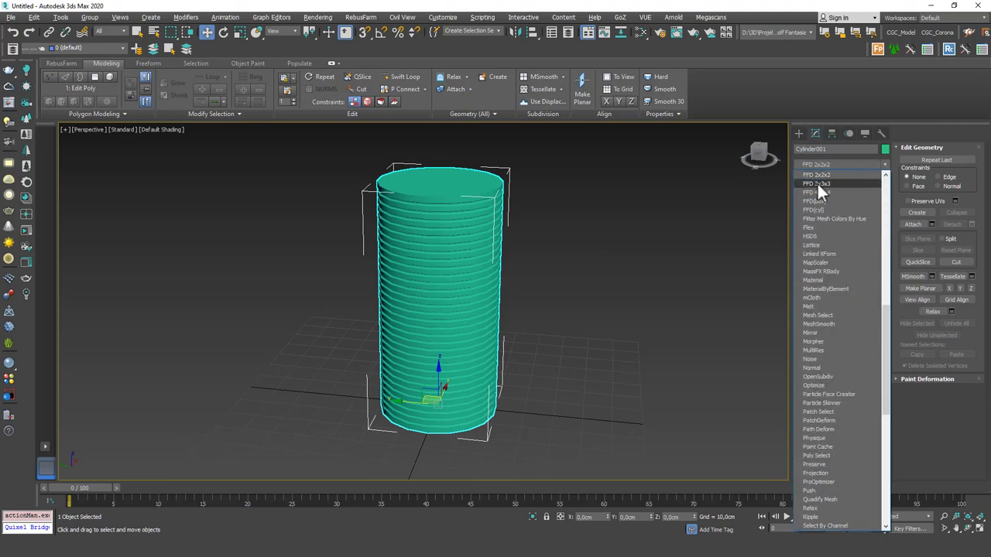
left_click(815, 183)
middle_click_drag(451, 309, 504, 287, "alt")
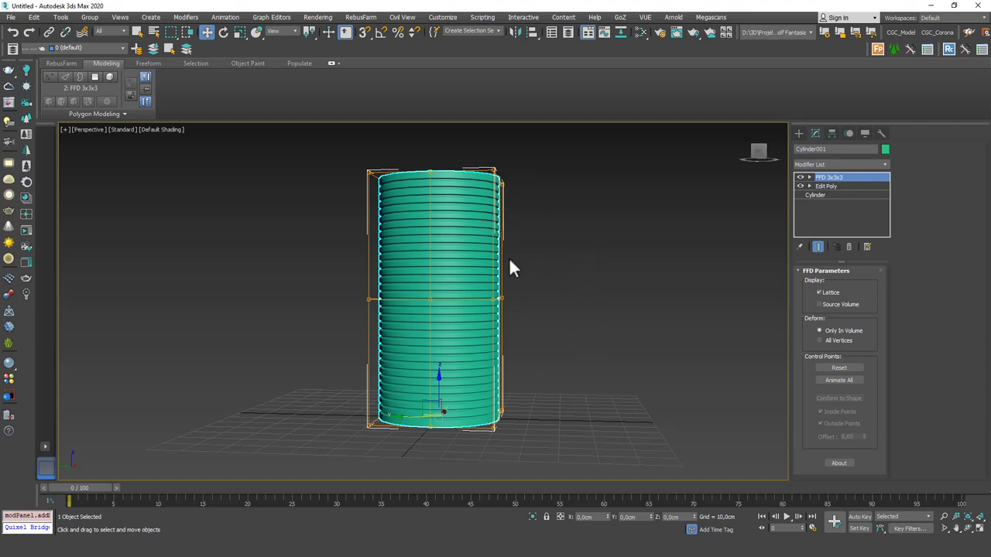
key("1")
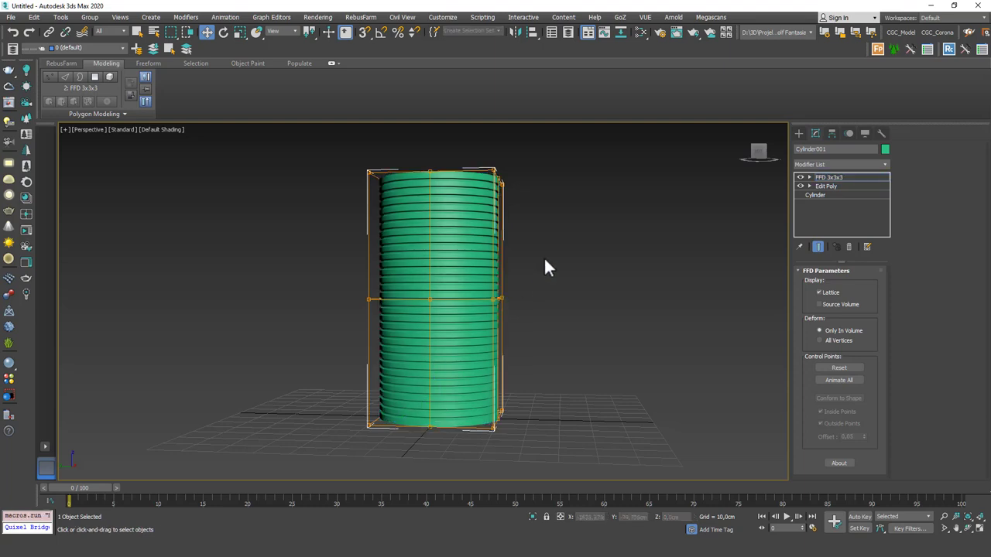
left_click(809, 178)
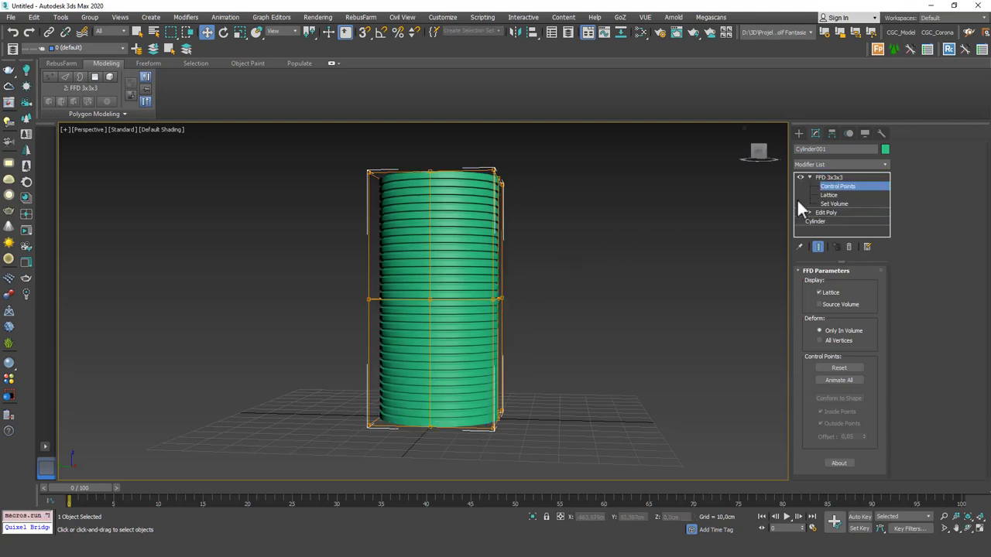
Step: Scale up the middle row of FFD control points so the cylinder bulges into a barrel-shaped vase, and leave control-point editing
left_click_drag(301, 325, 302, 319)
key("r")
left_click_drag(449, 290, 456, 212)
key("1")
left_click(655, 188)
scroll(496, 245, "down", 2)
scroll(500, 247, "down", 4)
mouse_move(489, 328)
middle_mouse_down("alt")
mouse_move(518, 329)
mouse_move(500, 327)
middle_mouse_up("alt")
scroll(488, 256, "up", 5)
scroll(488, 257, "up", 2)
left_click(547, 232)
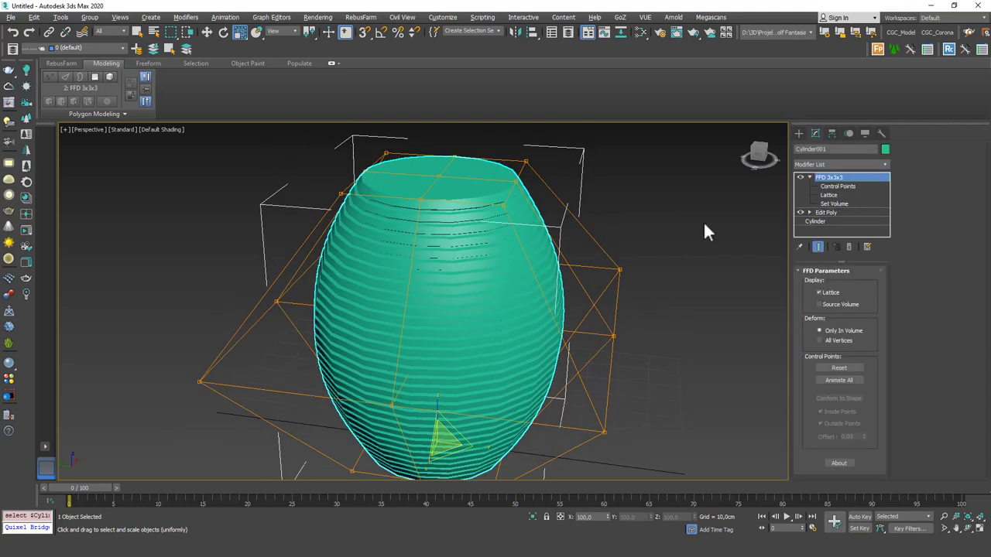
Step: Add another Edit Poly modifier above the FFD and delete the vase's top cap polygon
left_click(840, 164)
left_click(813, 200)
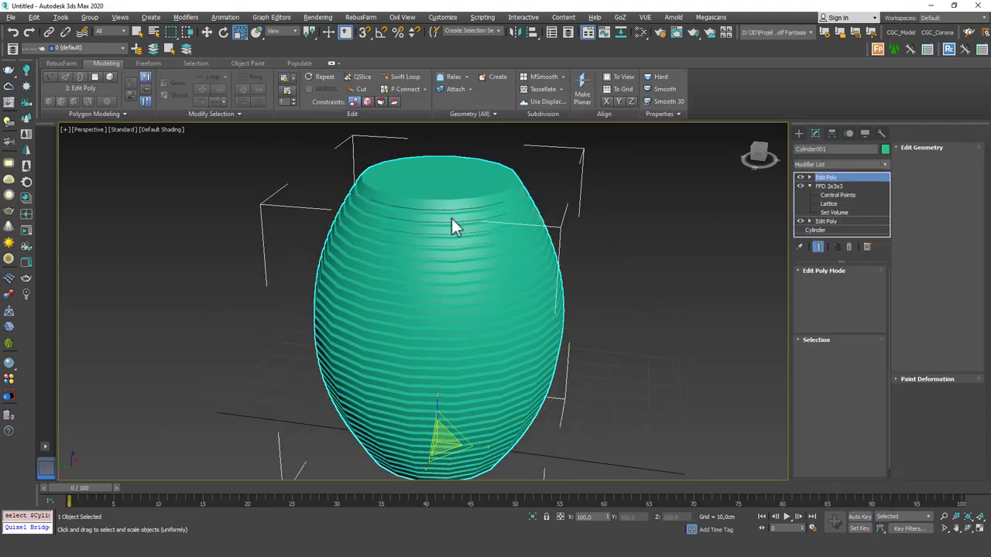
key("4")
left_click(440, 174)
key("Delete")
middle_click_drag(448, 219, 465, 252, "alt")
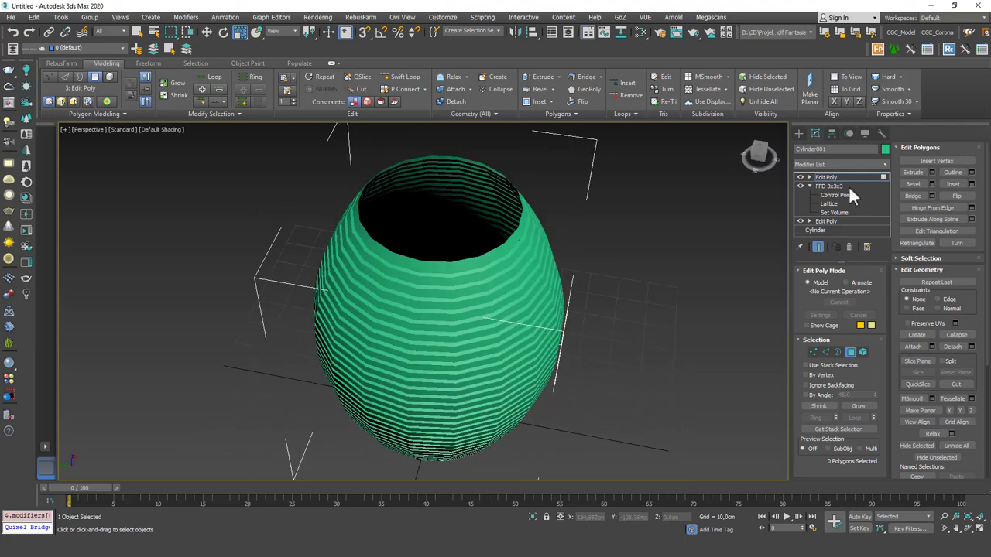
Step: Apply a Shell modifier to the vase with an outer amount of 0 cm and an inner amount of 1.67 cm
left_click(848, 178)
left_click(840, 164)
type("sh")
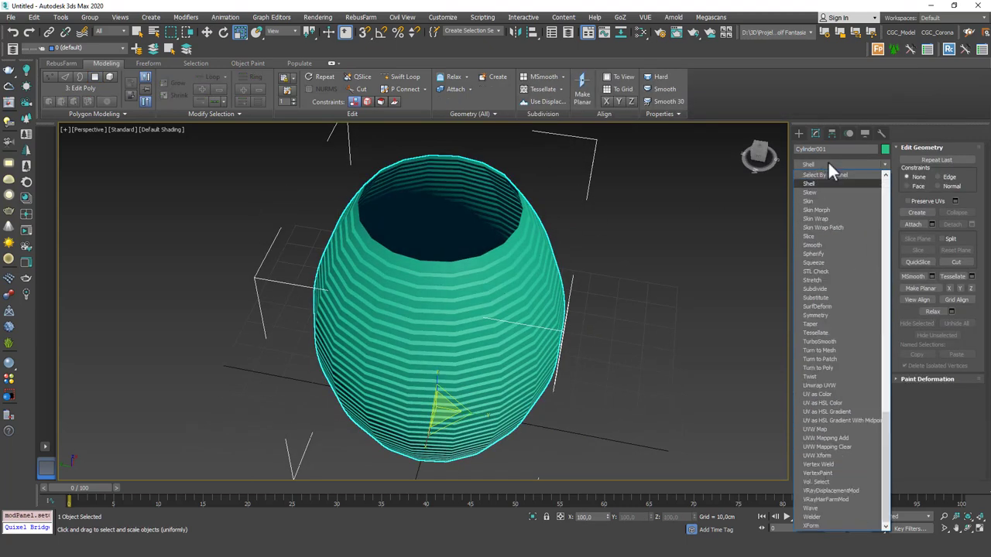
key("Return")
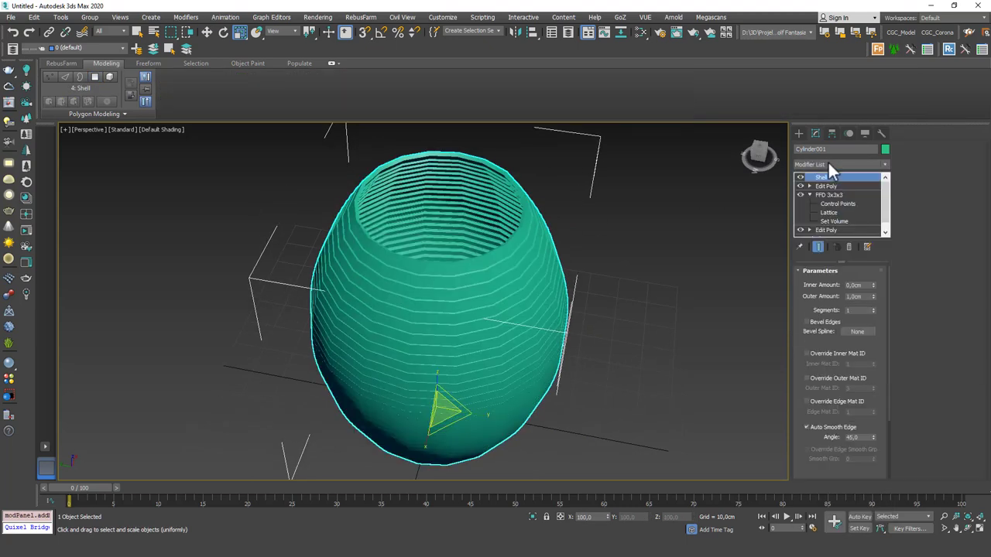
right_click(871, 297)
left_click_drag(873, 285, 858, 190)
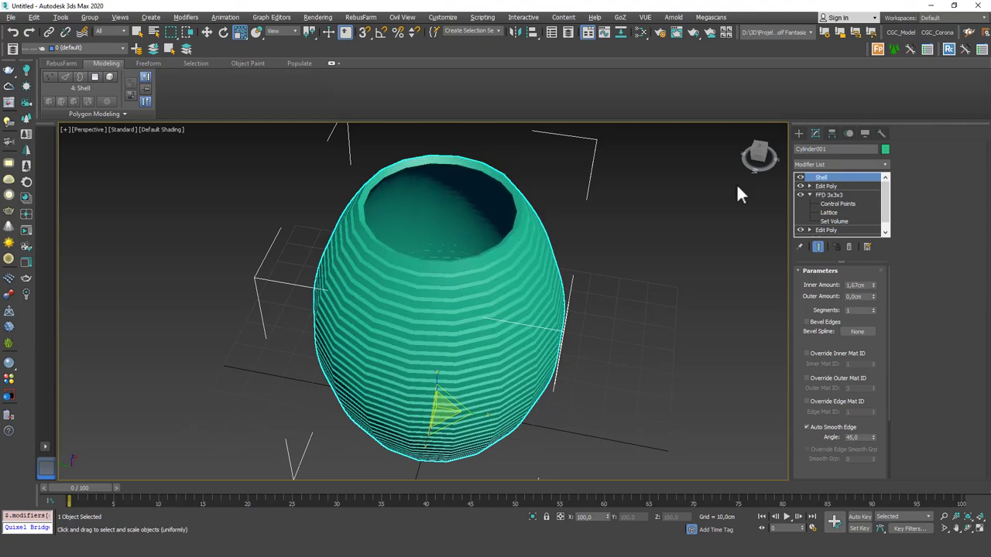
Step: Delete the finished grooved vase from the scene after checking its shape
middle_click_drag(520, 349, 527, 272, "alt")
scroll(524, 314, "down", 5)
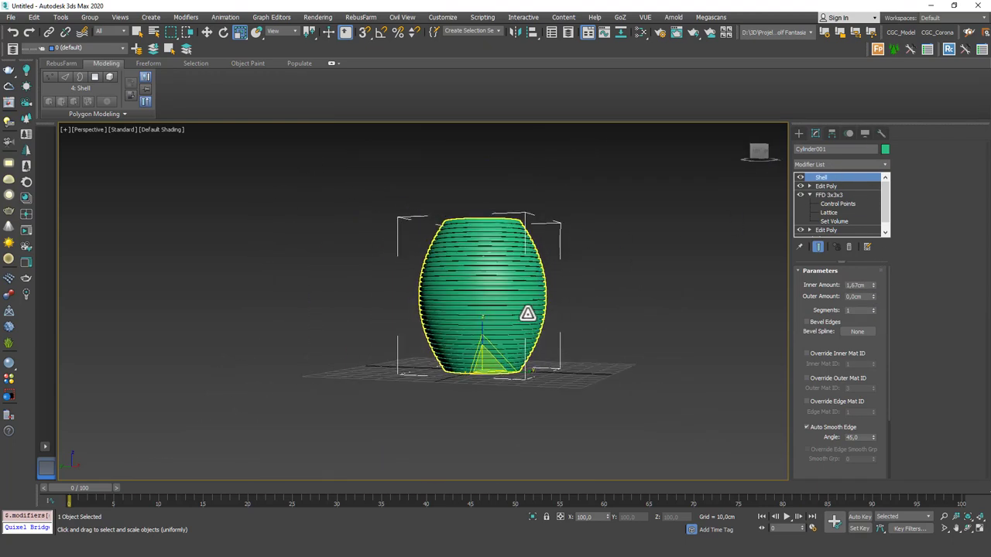
left_click(608, 286)
scroll(533, 314, "down", 3)
middle_click_drag(532, 317, 507, 304, "alt")
scroll(508, 304, "up", 3)
scroll(475, 302, "up", 5)
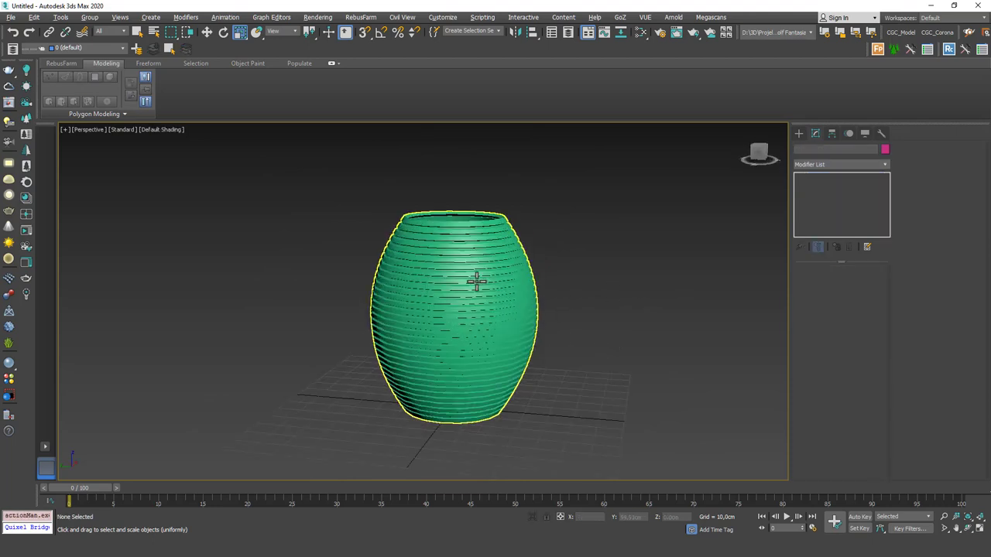
left_click(486, 329)
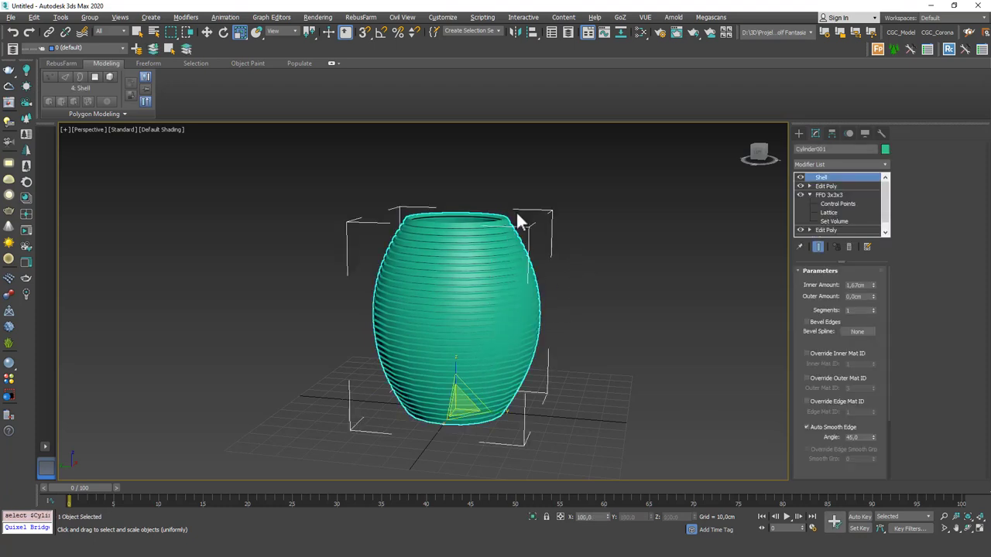
key("Delete")
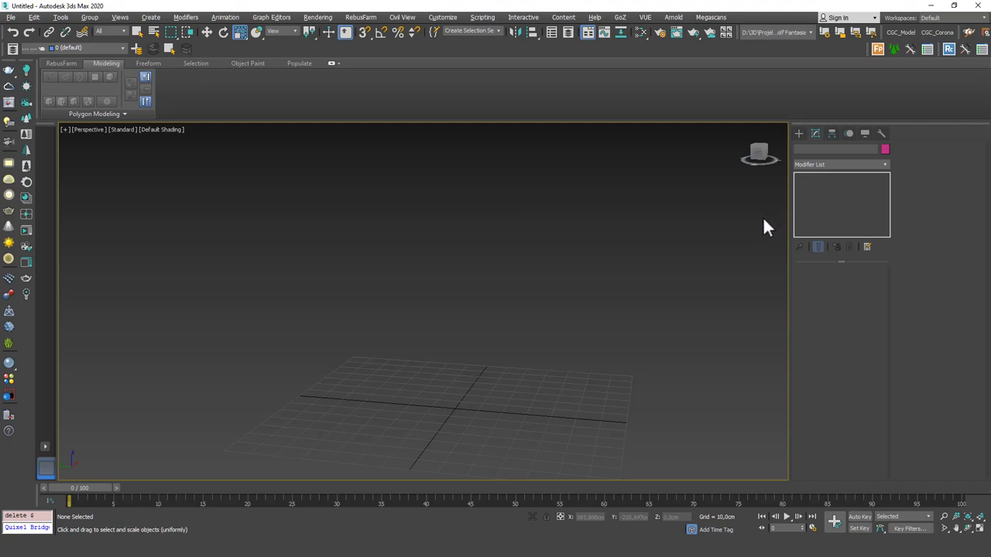
Step: Create a box about 68.6 cm long and 107.5 cm wide on the grid, and reduce its height to about 17.9 cm
left_click(799, 133)
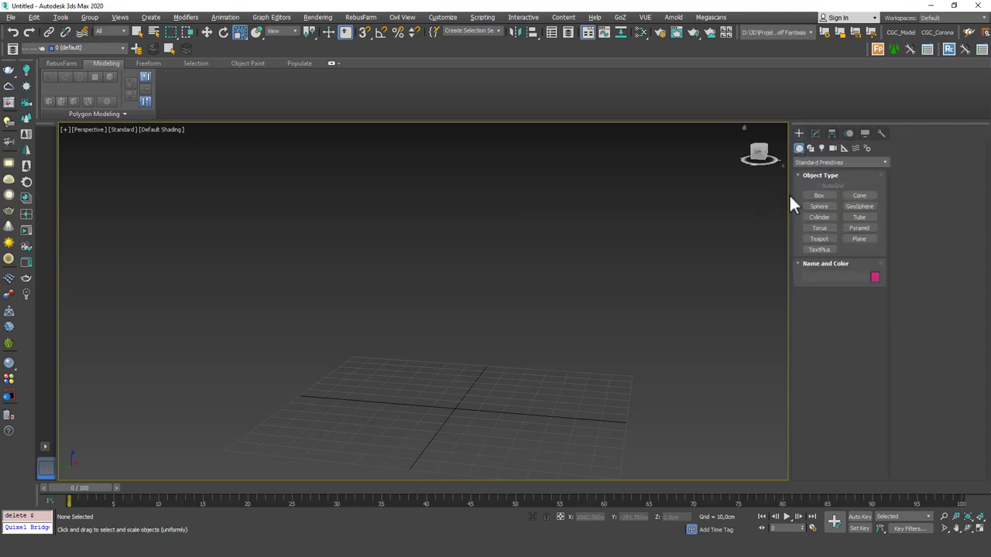
left_click(814, 196)
middle_click_drag(527, 289, 451, 365, "alt")
scroll(452, 365, "down", 2)
left_click_drag(432, 277, 498, 446)
left_click(527, 380)
key("r")
middle_click_drag(483, 380, 467, 333, "alt")
left_click(816, 134)
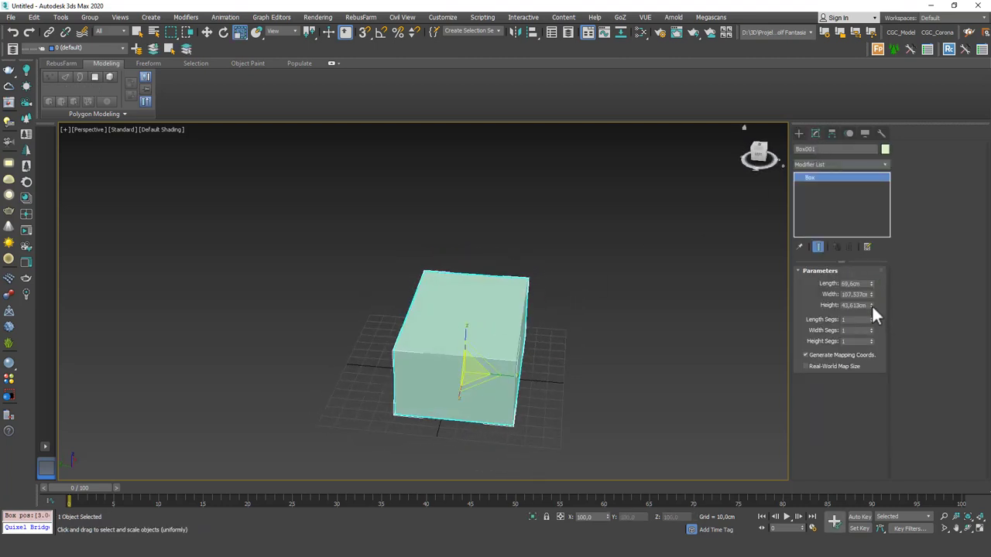
left_click_drag(871, 304, 870, 341)
Step: Apply an FFD 2x2x2 modifier to the box and pull one corner's control points outward along X and Y
middle_click_drag(471, 318, 443, 284, "alt")
left_click(838, 162)
key("f")
left_click(825, 173)
middle_click_drag(524, 287, 547, 274, "alt")
key("w")
left_click_drag(551, 271, 624, 265)
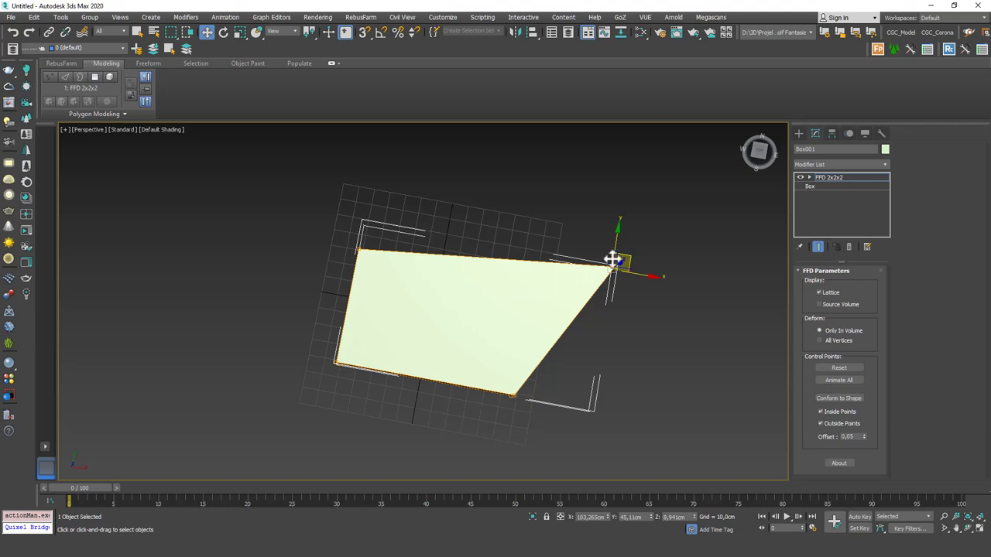
Step: Delete the FFD 2x2x2 modifier from the box, and undo the deletion
right_click(834, 180)
left_click(848, 196)
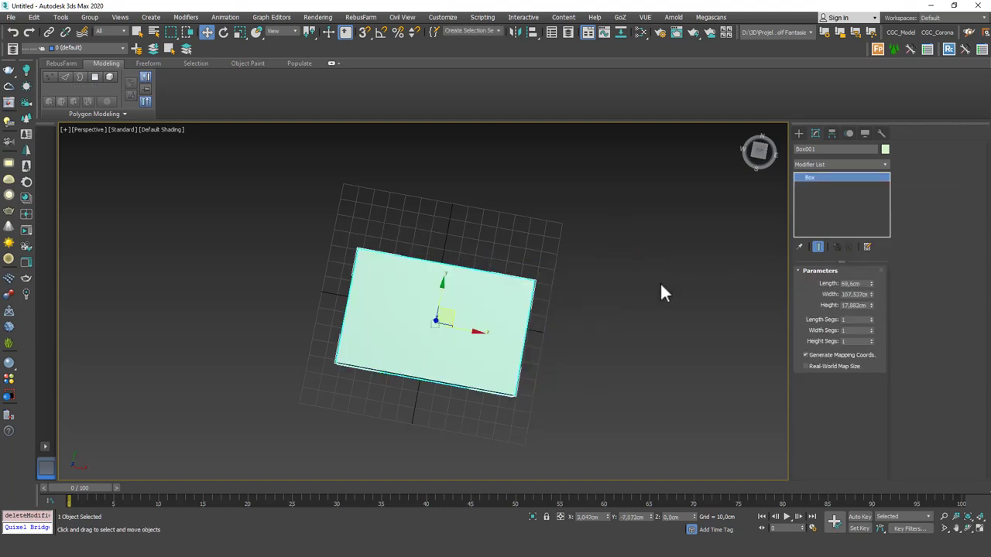
middle_click_drag(692, 268, 392, 358, "alt")
key("ctrl+z")
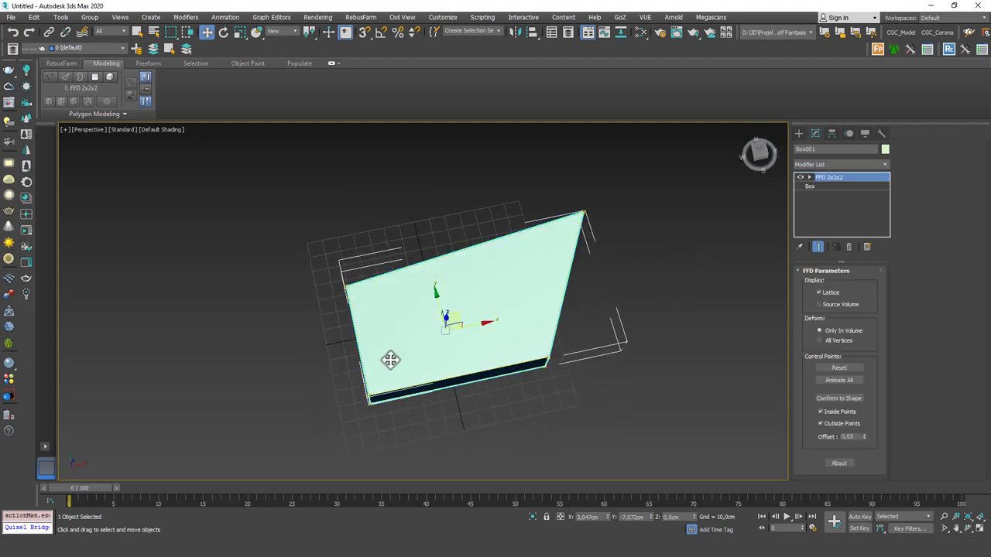
Step: Turn on Auto Key at frame 100 and move the stretched corner's control points to about X 32.4 cm, Y 100.2 cm
left_click(859, 516)
left_click(951, 488)
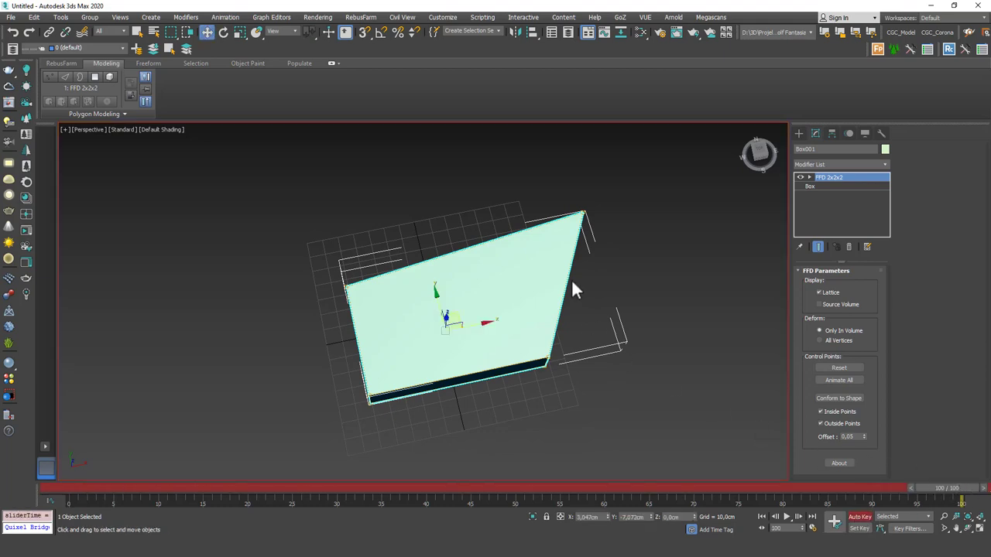
key("1")
left_click(583, 211)
middle_click_drag(539, 193, 594, 242, "alt")
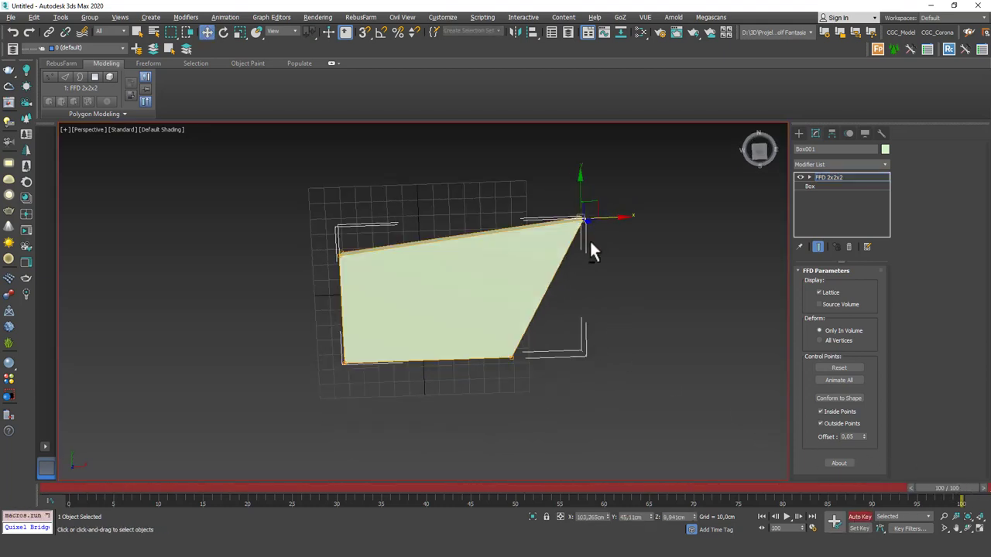
left_click_drag(584, 221, 469, 123)
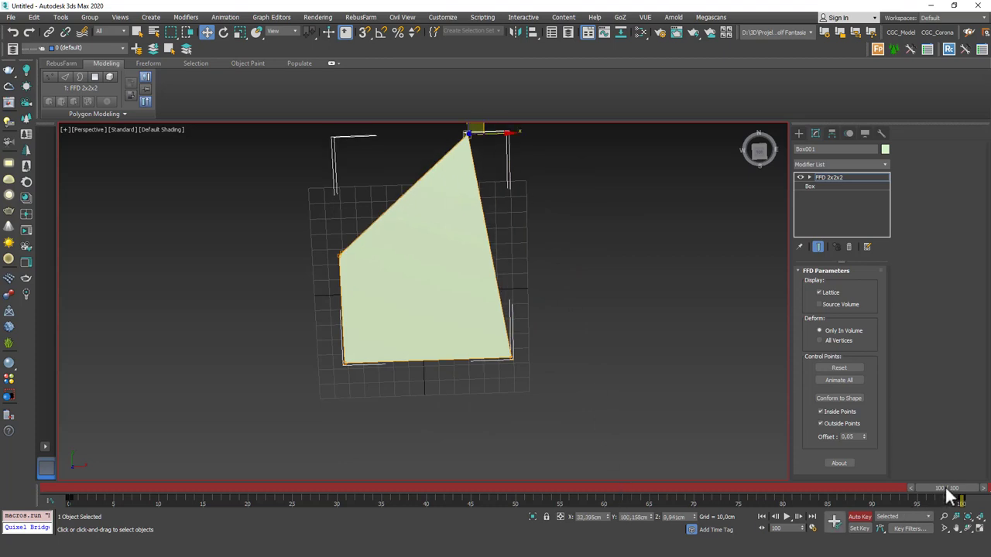
Step: Scrub the box's deformation animation back to frame 0 and turn off Auto Key
left_click_drag(941, 488, 734, 453)
left_click_drag(851, 416, 113, 488)
key("w")
left_click(859, 517)
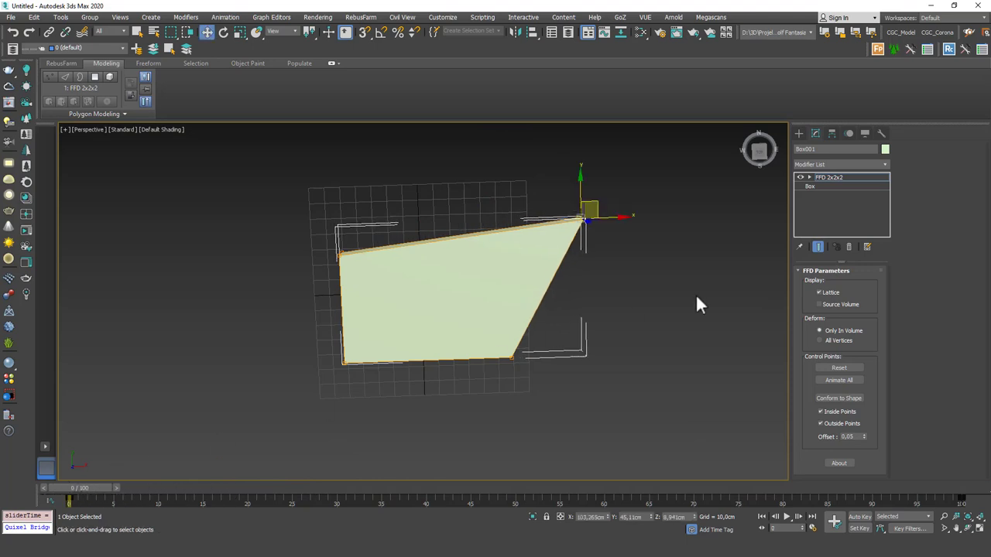
Step: Delete the animated box and create a new one about 99 cm long, 194 cm wide and 47 cm high
key("Delete")
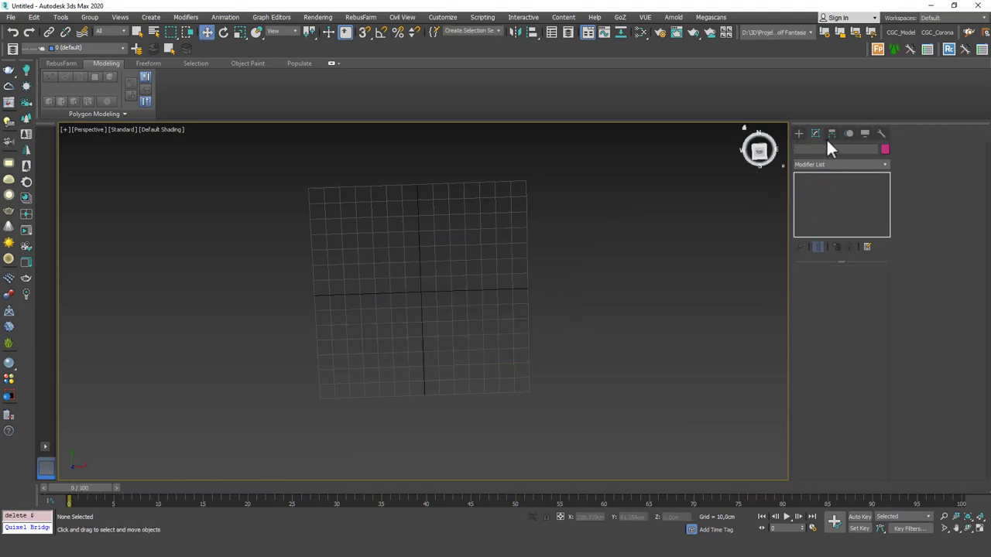
left_click(798, 133)
left_click(818, 195)
left_click_drag(301, 268, 606, 418)
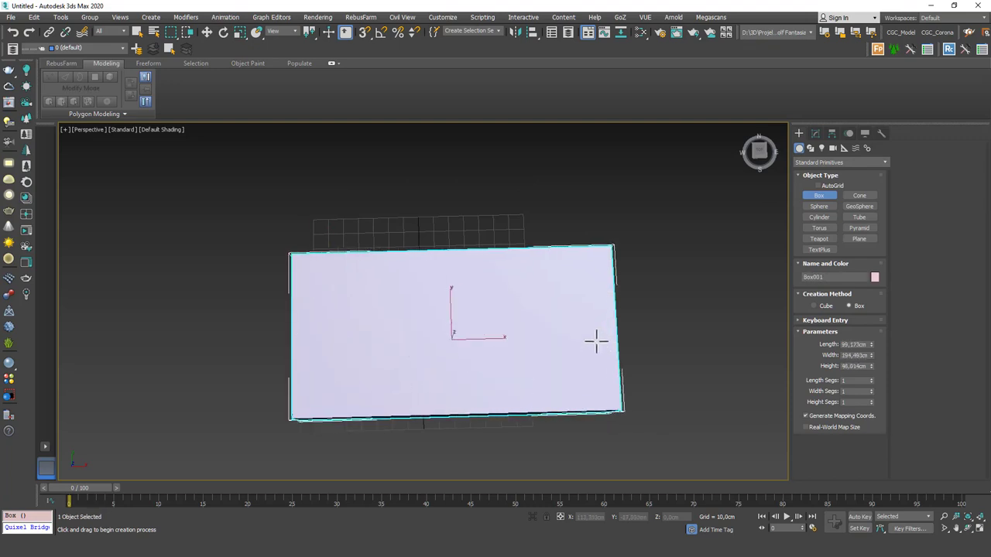
left_click(595, 341)
right_click(464, 354)
mouse_move(464, 354)
middle_mouse_down("alt")
mouse_move(506, 311)
mouse_move(676, 234)
middle_mouse_up("alt")
left_click(816, 133)
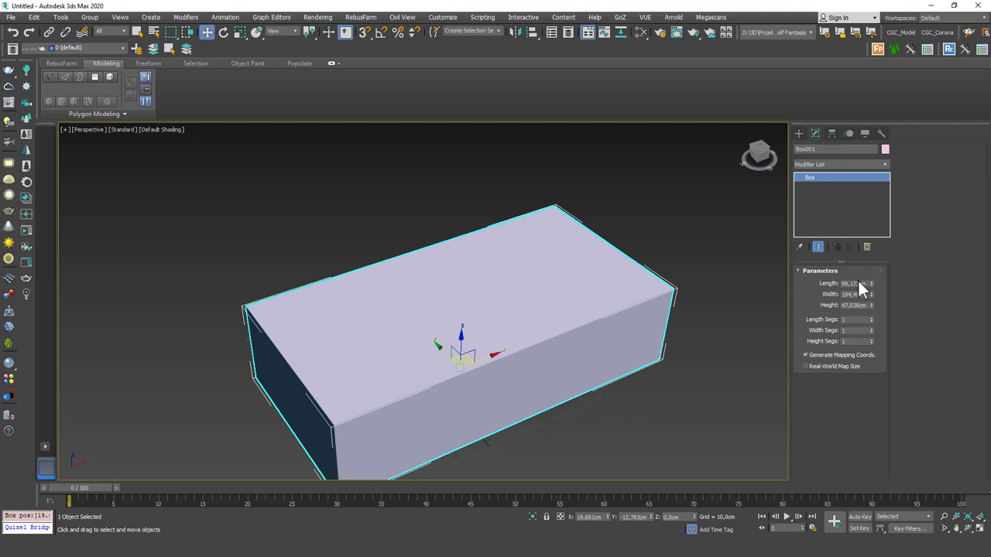
Step: Set the box's length, width and height segments to 30 each and show edged faces
double_click(855, 319)
type("30")
key("Tab")
type("30")
key("Tab")
type("30")
key("Return")
key("F4")
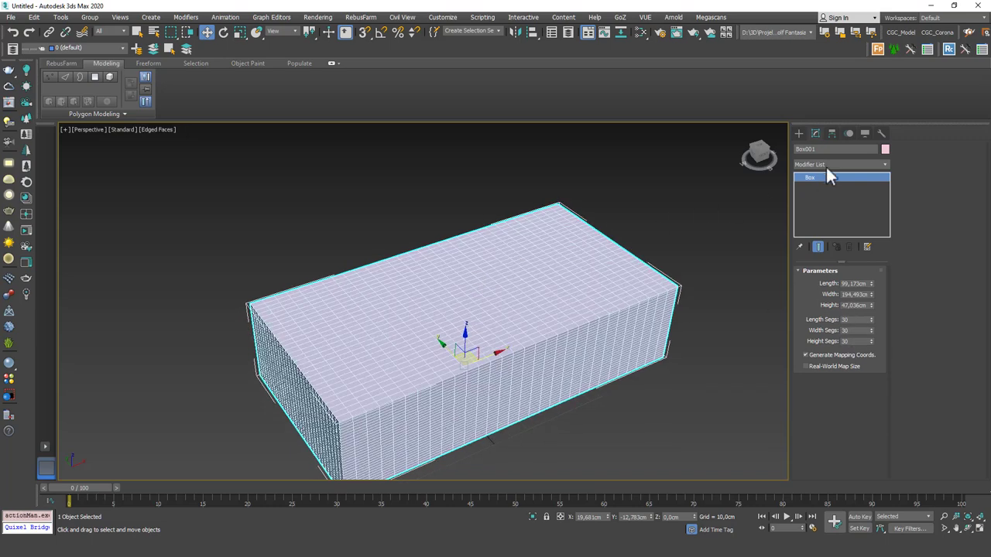
Step: Apply an FFD(box) modifier to the segmented box and set its control points to 10x10x10
left_click(825, 164)
scroll(827, 194, "down", 5)
left_click(823, 208)
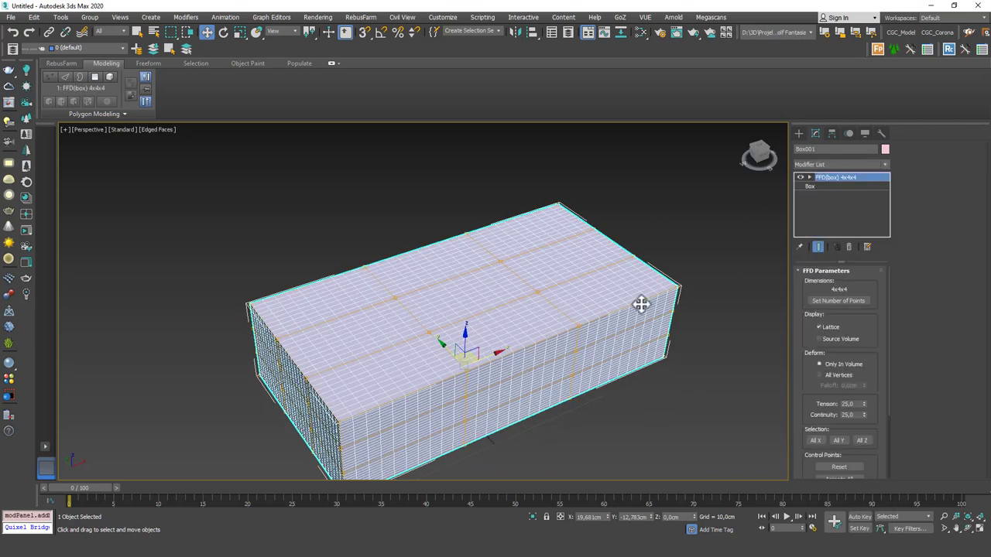
left_click(849, 302)
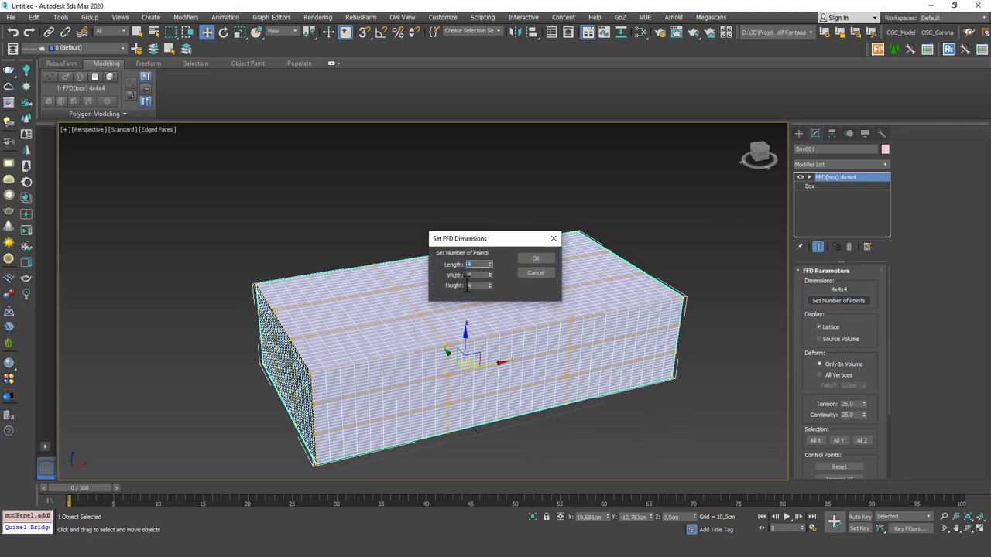
type("10")
key("Tab")
type("10")
key("Tab")
type("10")
left_click(534, 260)
Step: Raise a row of control points across the box's top to about Z 66.8 cm, forming a ridge
middle_click_drag(566, 289, 446, 273, "alt")
left_click_drag(434, 266, 457, 298)
middle_click_drag(450, 281, 452, 291)
left_click_drag(450, 266, 451, 205)
middle_click_drag(438, 266, 538, 264, "alt")
scroll(482, 278, "up", 6)
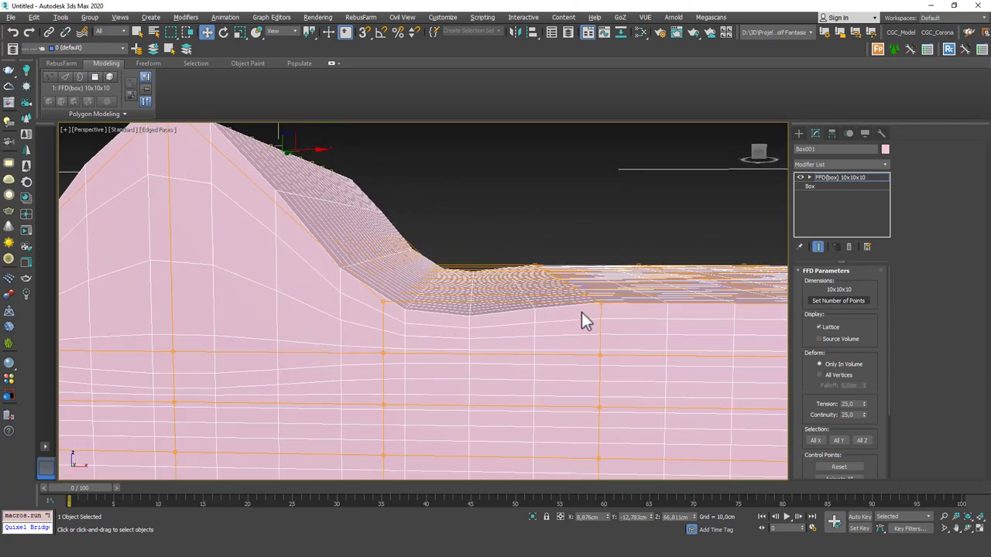
Step: Raise the row of top control points beside the ridge to about Z 49.8 cm to smooth the slope
middle_click_drag(556, 295, 555, 260, "alt")
scroll(555, 259, "down", 2)
middle_click_drag(453, 250, 527, 249)
middle_click_drag(473, 287, 364, 298, "alt")
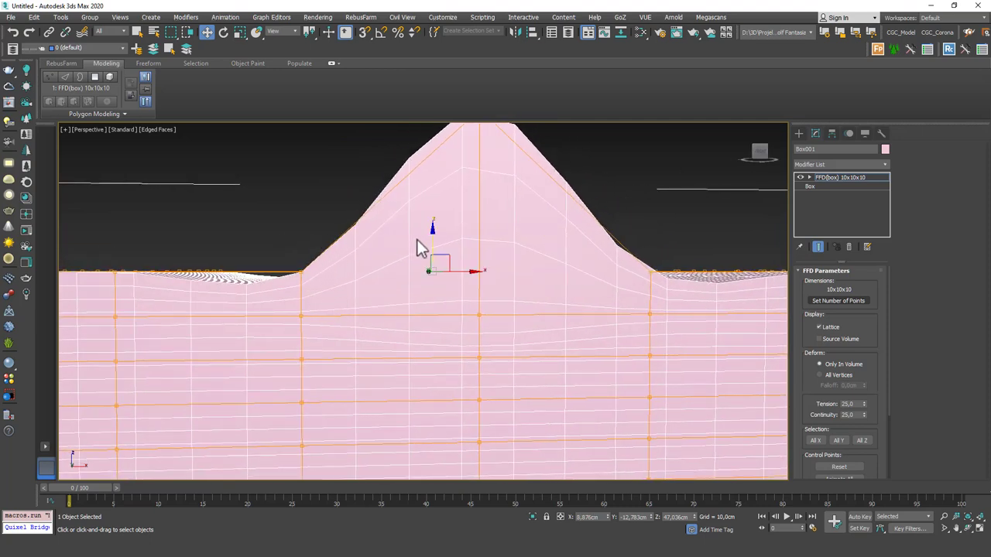
left_click_drag(434, 243, 432, 224)
scroll(509, 310, "down", 6)
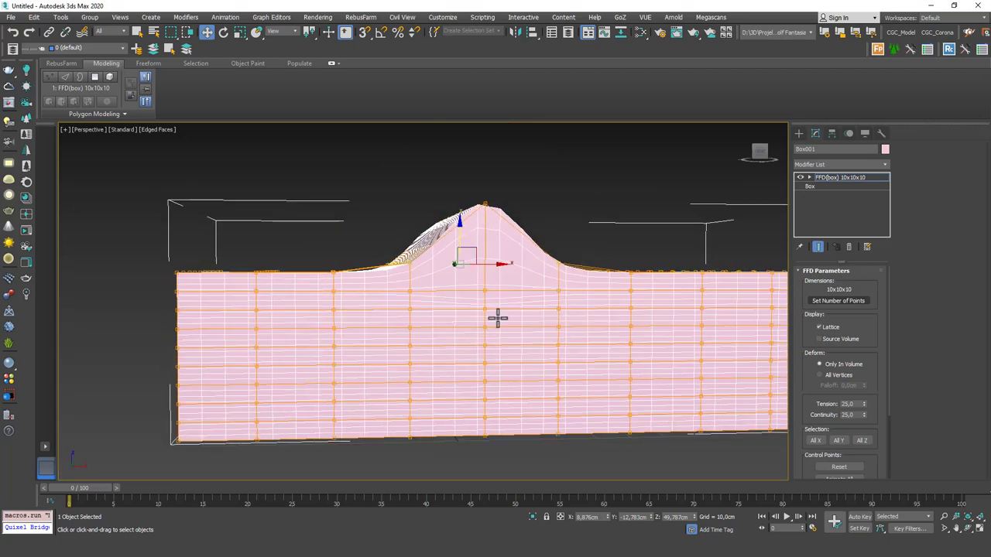
middle_click_drag(520, 310, 535, 306, "alt")
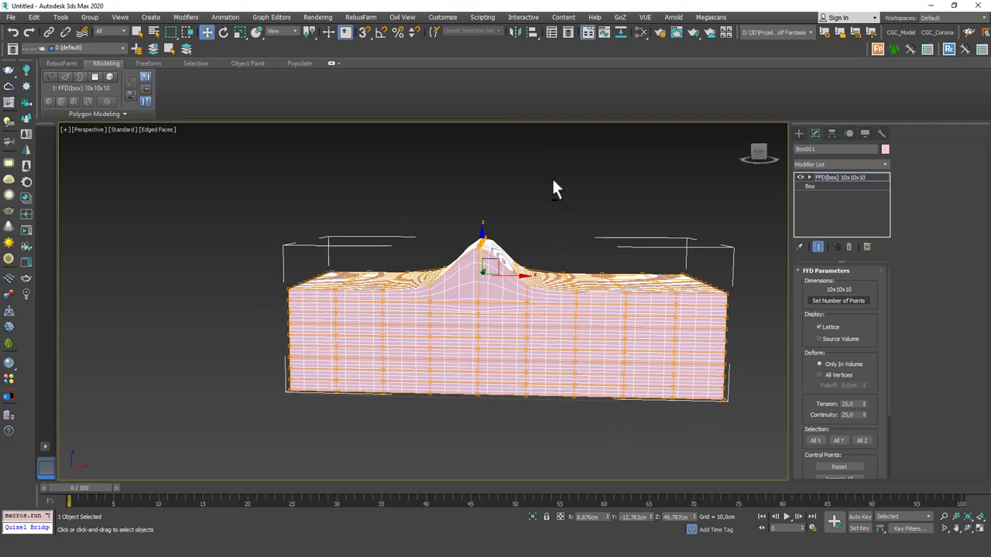
middle_click_drag(495, 265, 528, 258, "alt")
Step: Pull a control point on the box's front side outward to about Y -95 cm, and hide the edged faces
left_click(588, 378)
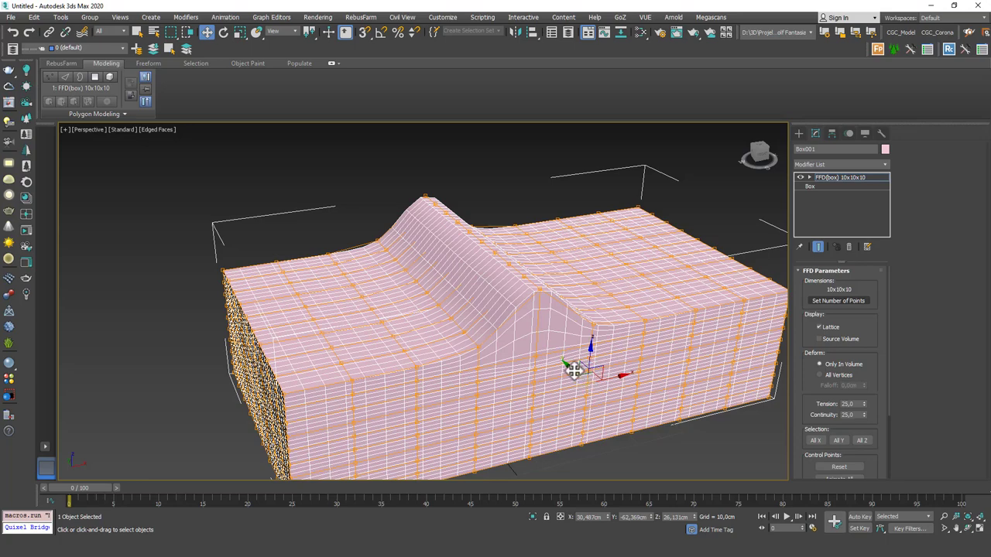
left_click_drag(580, 376, 628, 434)
middle_click_drag(628, 434, 531, 326, "alt")
scroll(531, 327, "down", 4)
key("F4")
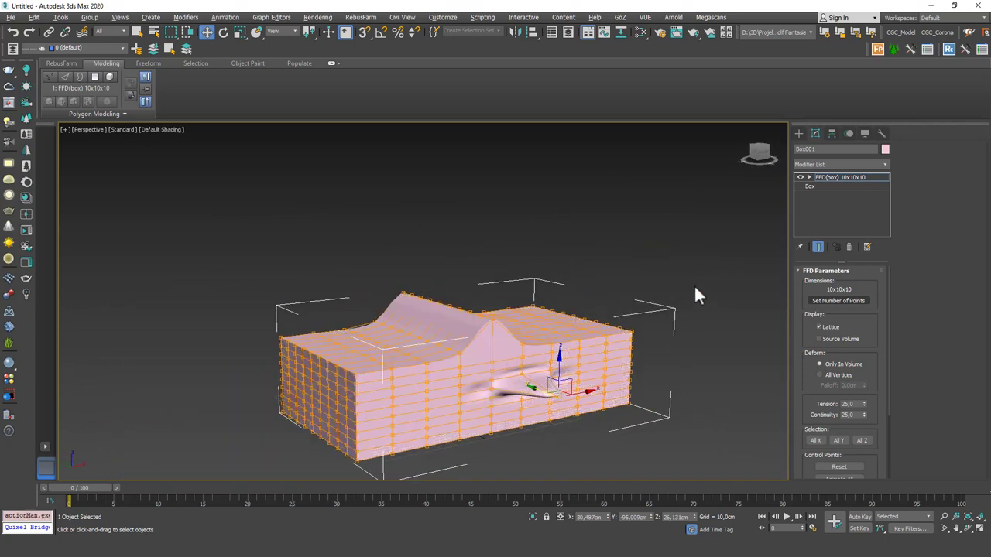
Step: Leave control-point editing and delete the deformed box
left_click(698, 290)
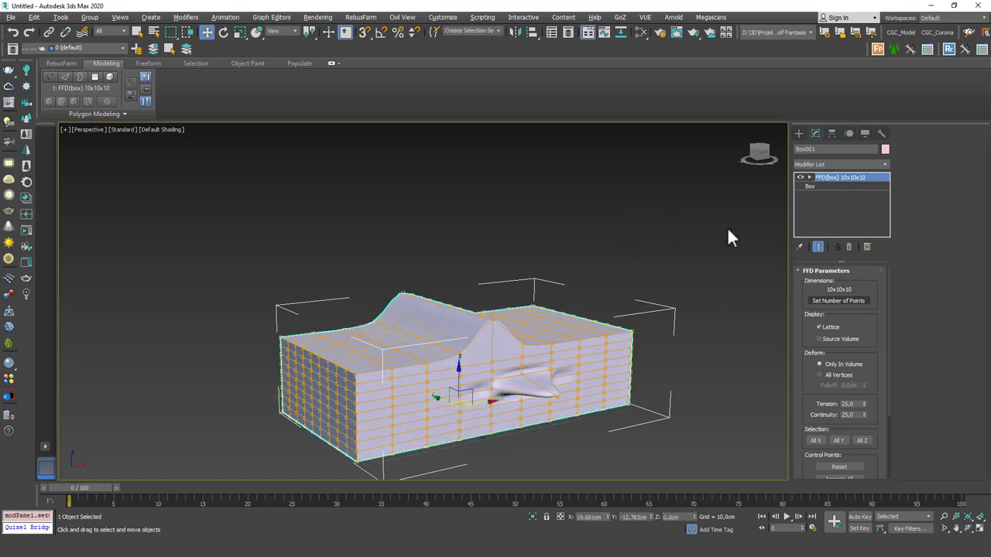
left_click(628, 291)
left_click(586, 343)
key("Delete")
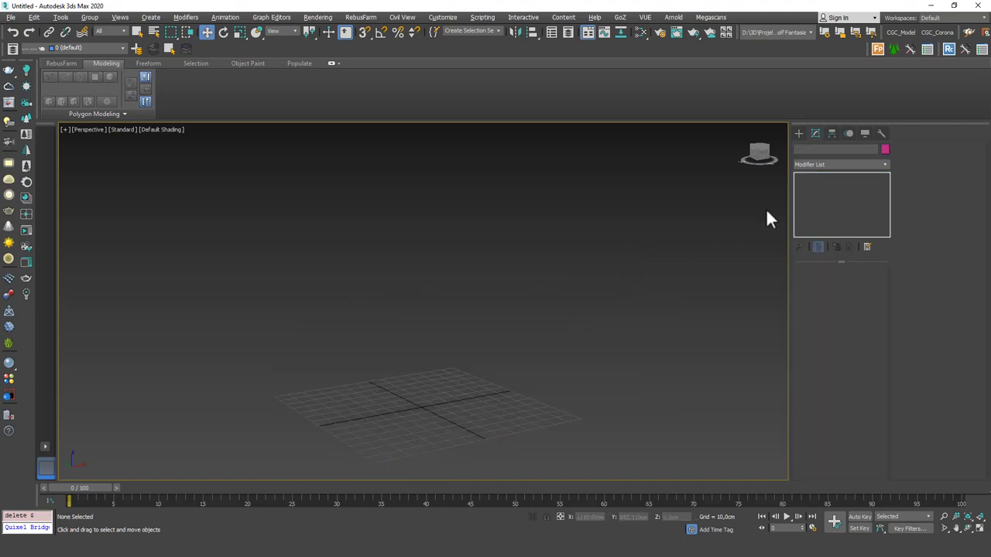
Step: Create a wide, thin box as a tabletop and raise it above the grid
left_click(798, 133)
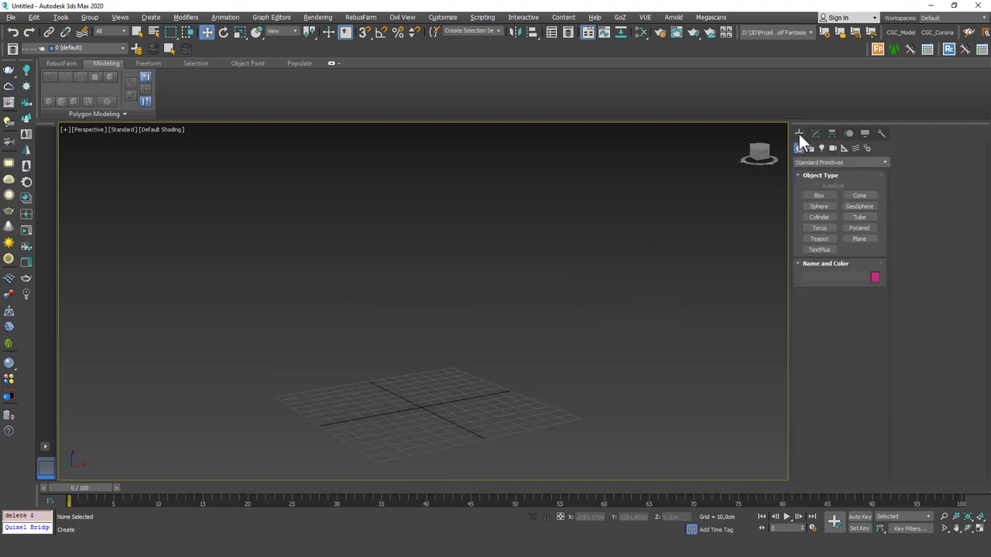
left_click(823, 198)
middle_click_drag(479, 332, 441, 385, "alt")
middle_click_drag(465, 361, 493, 303)
scroll(493, 302, "down", 2)
left_click_drag(565, 239, 331, 406)
left_click(331, 401)
right_click(332, 394)
middle_click_drag(402, 379, 456, 298, "alt")
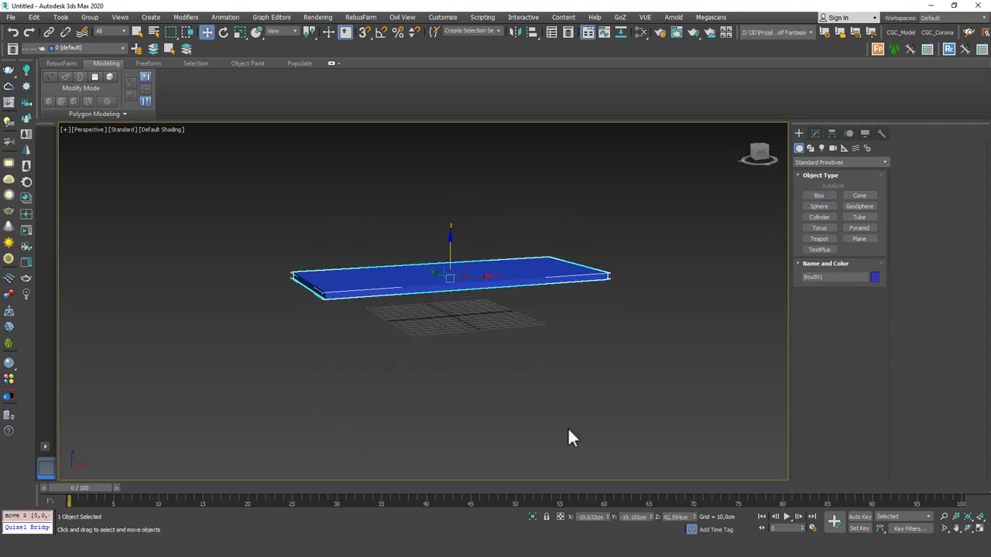
Step: Position the tabletop box at X 0, Y 0 and Z 90 cm
left_click(607, 518)
type("0")
key("Tab")
type("0")
key("Tab")
type("80")
key("Return")
type("100")
key("Return")
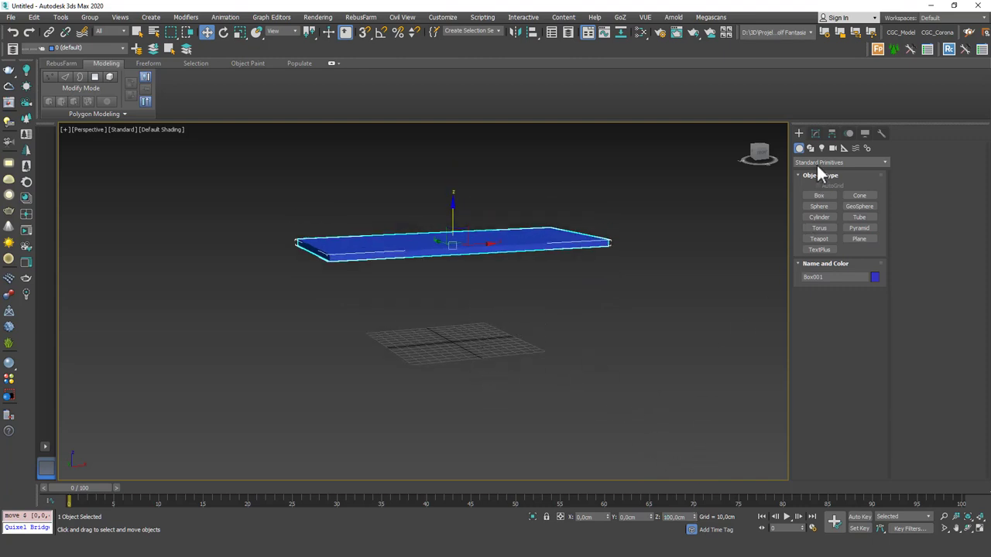
double_click(680, 517)
type("90")
key("Return")
Step: In the Top view, create a box leg at the tabletop's front-left corner, about 8 cm long, 9 cm wide and 53 cm high
middle_click_drag(545, 252, 572, 319)
left_click(809, 196)
middle_click_drag(385, 359, 393, 367, "alt")
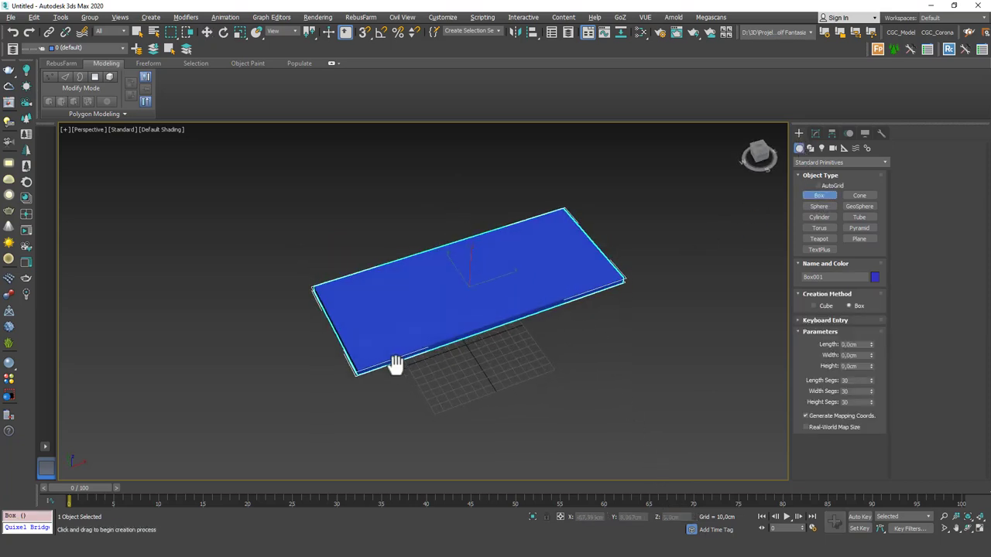
key("t")
scroll(389, 336, "down", 3)
left_click_drag(239, 371, 256, 390)
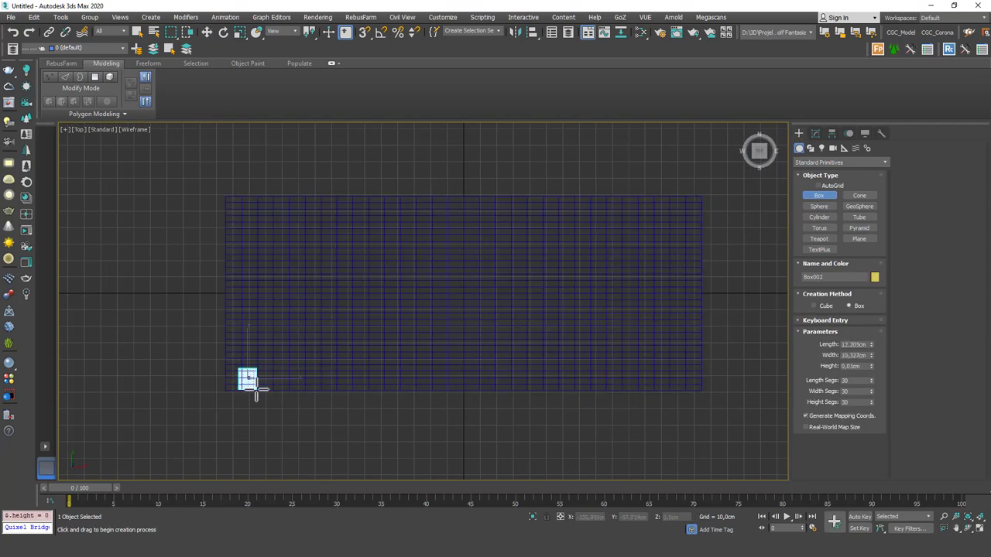
left_click(268, 289)
key("w")
middle_click_drag(281, 407, 311, 321, "alt")
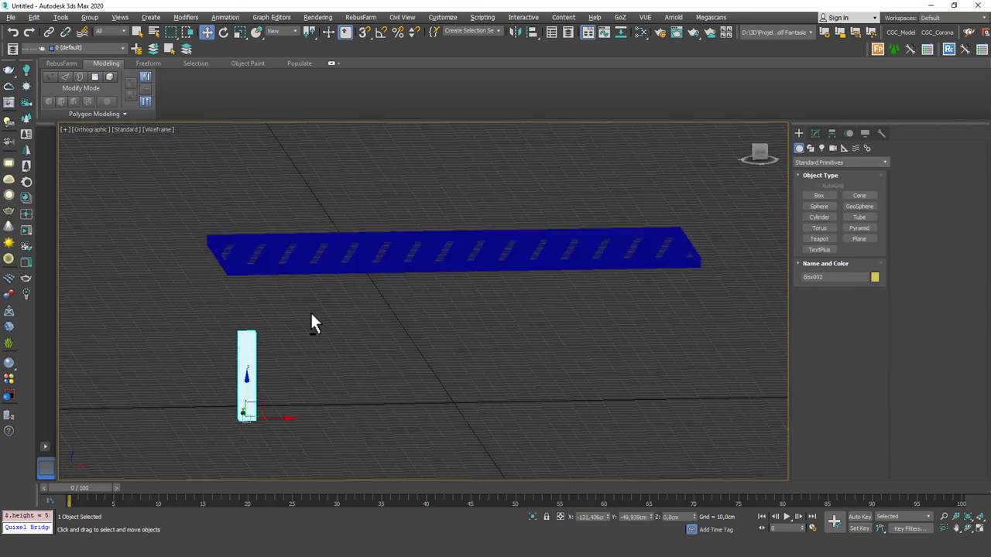
Step: Switch to the Front view and set the leg's length, width and height segments to 1 each
key("f")
key("z")
scroll(378, 333, "down", 4)
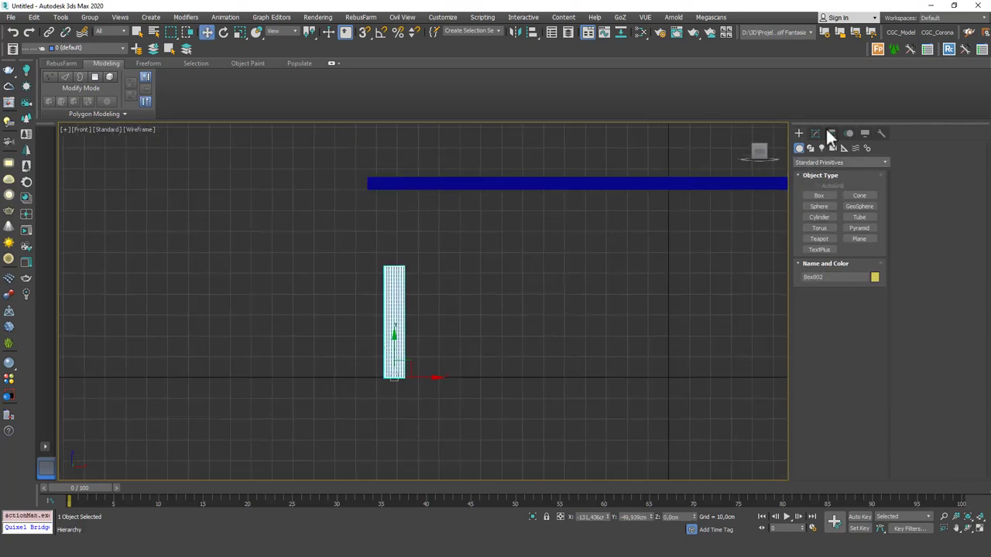
left_click(816, 133)
right_click(871, 319)
right_click(871, 329)
right_click(870, 341)
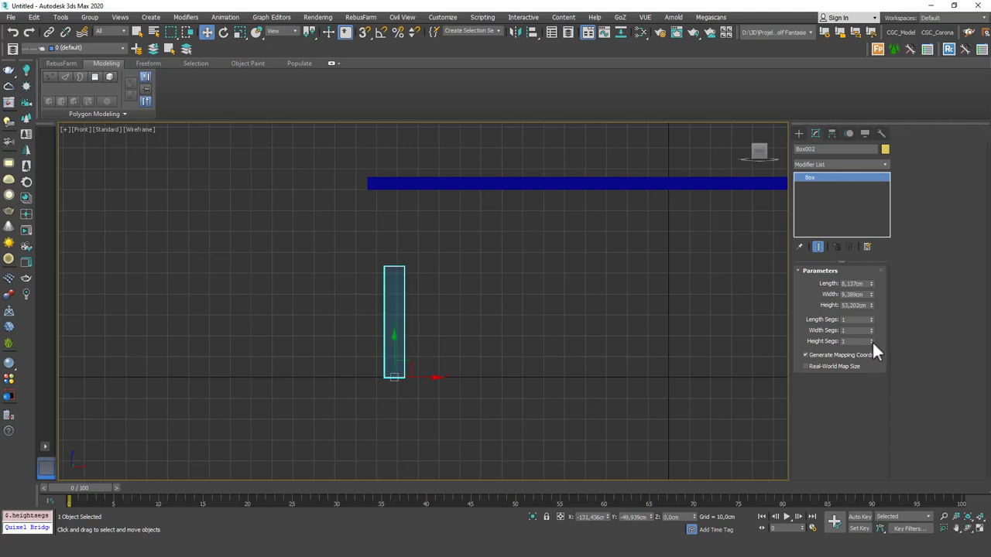
Step: Set the tabletop box's length, width and height segments to 1 each
left_click(544, 184)
right_click(871, 319)
right_click(871, 329)
right_click(871, 341)
Step: Increase the leg box's height until it reaches the underside of the tabletop
left_click(501, 313)
left_click(402, 294)
middle_click_drag(402, 294, 384, 403)
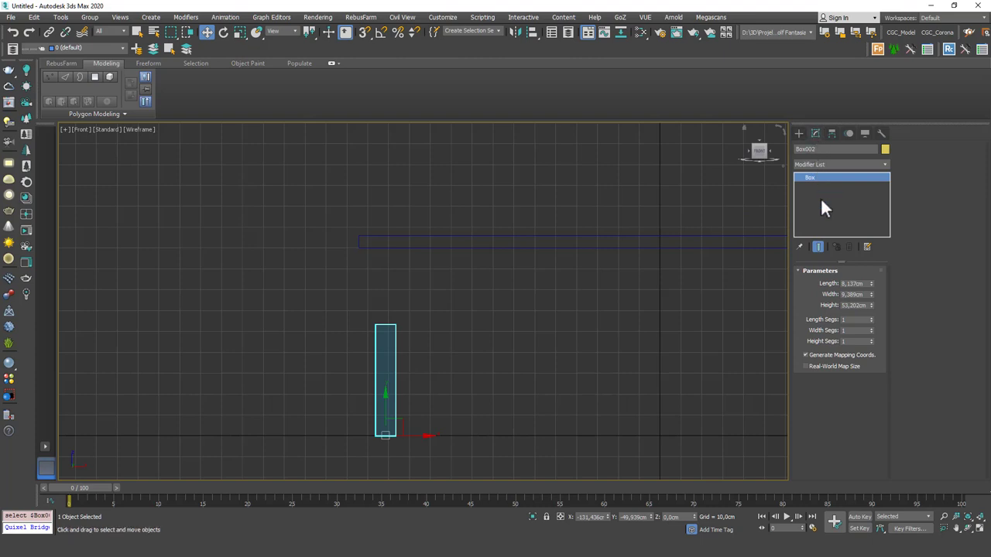
left_click_drag(871, 305, 879, 264)
Step: Add an FFD 2x2x2 modifier to the leg
left_click(834, 163)
key("f")
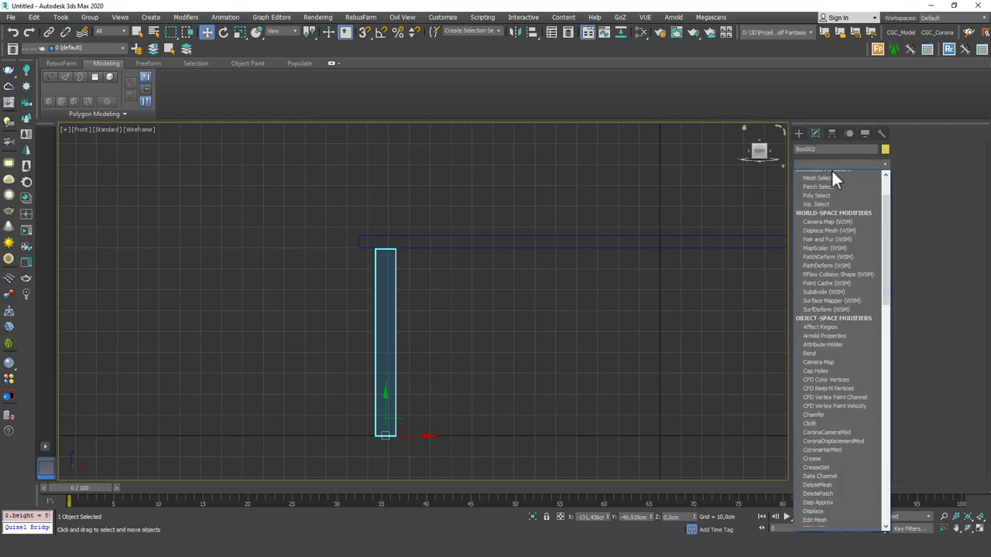
left_click(828, 175)
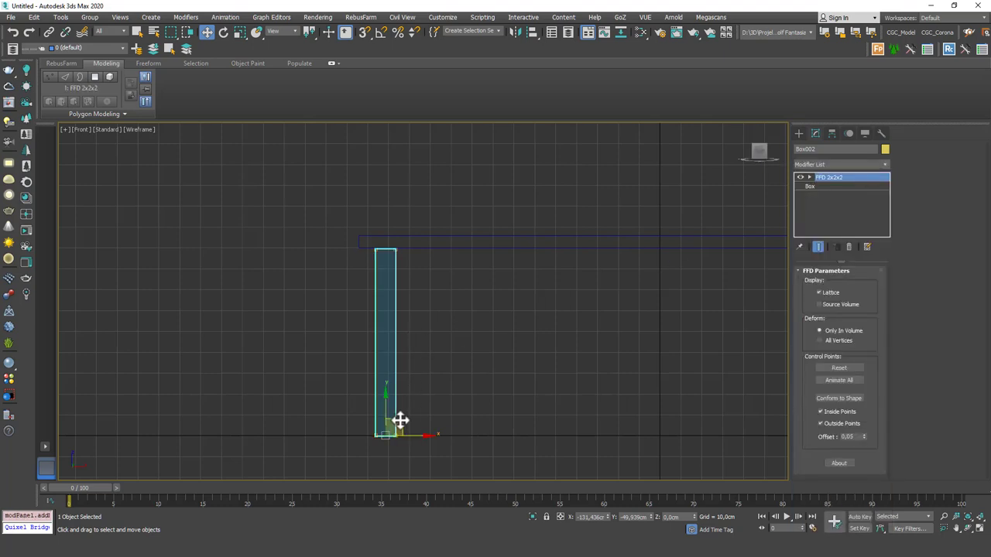
Step: Clone the leg above the tabletop and rotate the copy with angle snap until it lies horizontally
left_click_drag(401, 420, 473, 261, "shift")
left_click(497, 317)
key("e")
middle_click_drag(487, 233, 471, 292)
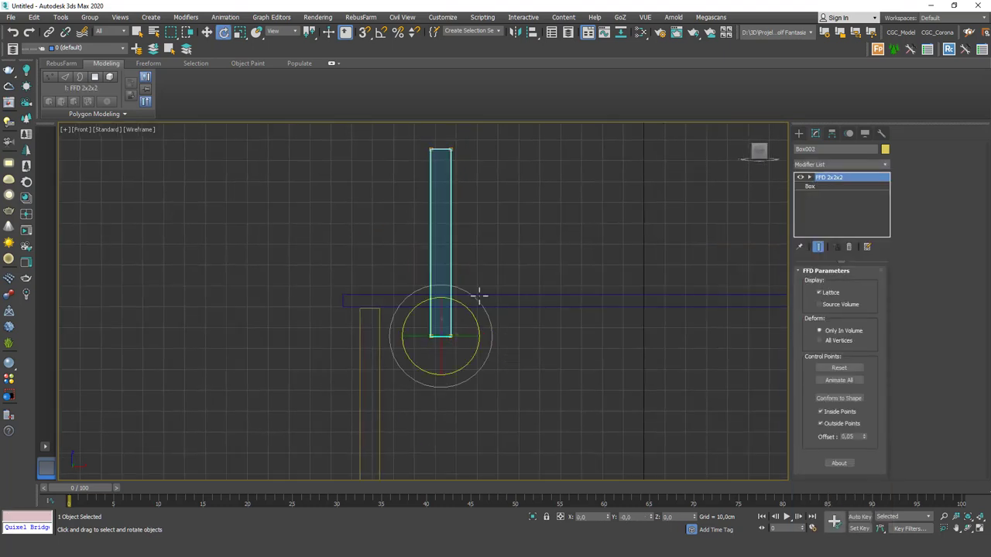
mouse_move(471, 291)
left_mouse_down()
mouse_move(551, 321)
mouse_move(508, 270)
mouse_move(524, 274)
mouse_move(520, 284)
left_mouse_up()
key("a")
key("w")
Step: Place the horizontal copy under the tabletop against the leg's inner side and thin it with its FFD control points
left_click_drag(453, 322, 394, 301)
left_click(614, 362)
left_click_drag(353, 330, 353, 322)
left_click_drag(475, 298, 475, 288)
Step: Stretch the horizontal rail almost to the tabletop's far end by moving its end FFD control points
key("1")
left_click_drag(602, 291, 543, 311)
left_click(544, 309)
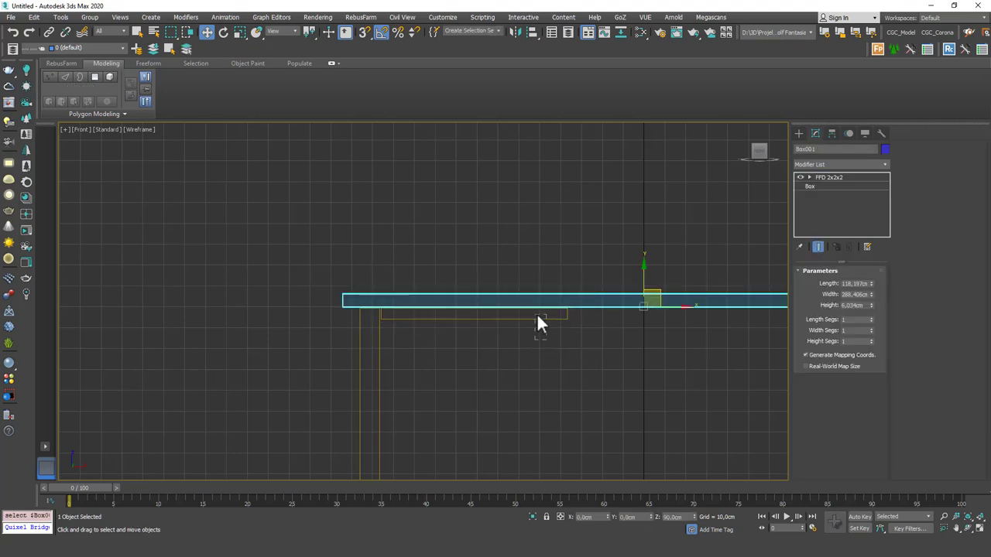
left_click(544, 315)
key("1")
left_click_drag(549, 268, 604, 358)
middle_click_drag(525, 320, 367, 330)
scroll(388, 333, "down", 5)
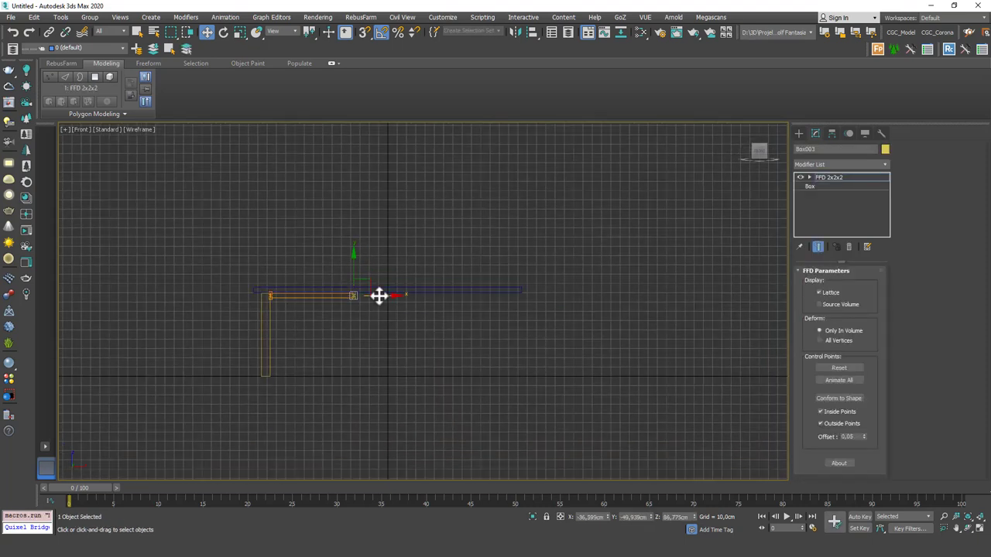
left_click_drag(379, 295, 531, 320)
Step: Show the table in shaded display from an orbited view and select the rail under the tabletop
middle_click_drag(531, 321, 547, 360, "alt")
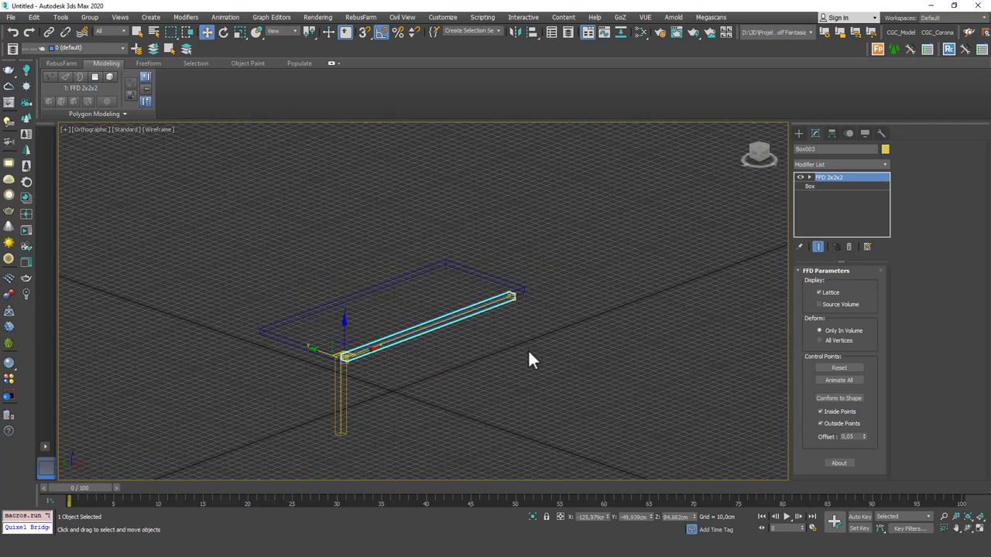
left_click(528, 359)
key("F3")
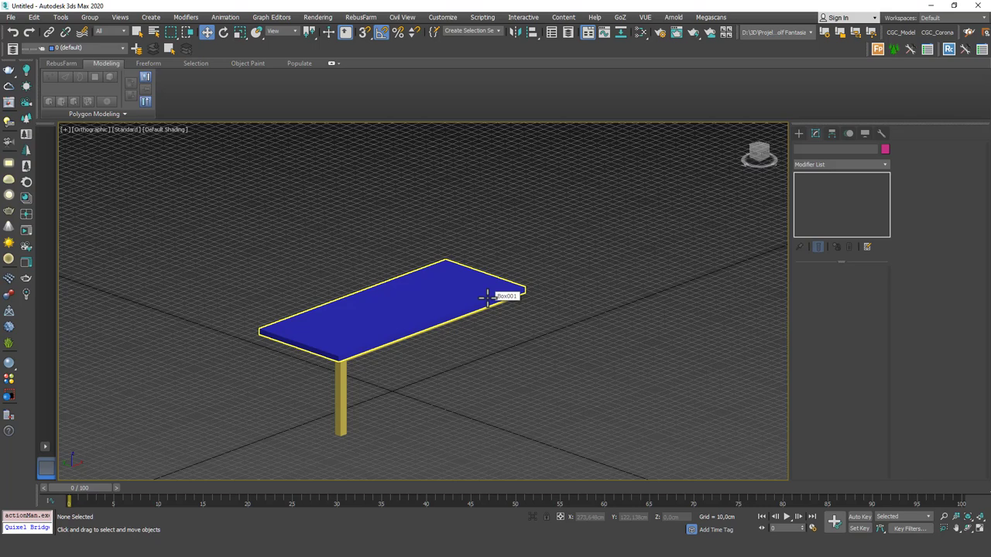
middle_click_drag(488, 297, 385, 347, "alt")
scroll(379, 341, "up", 5)
left_click(334, 267)
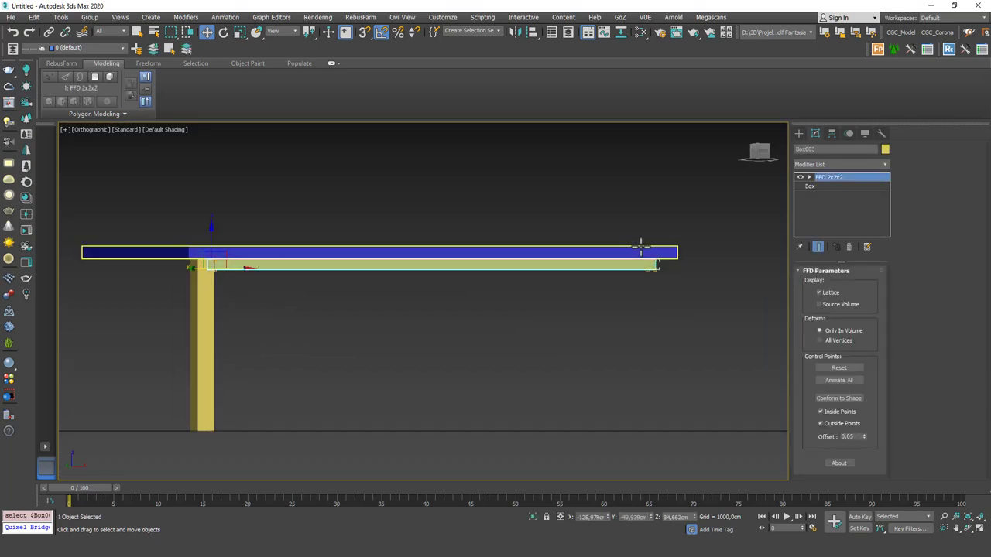